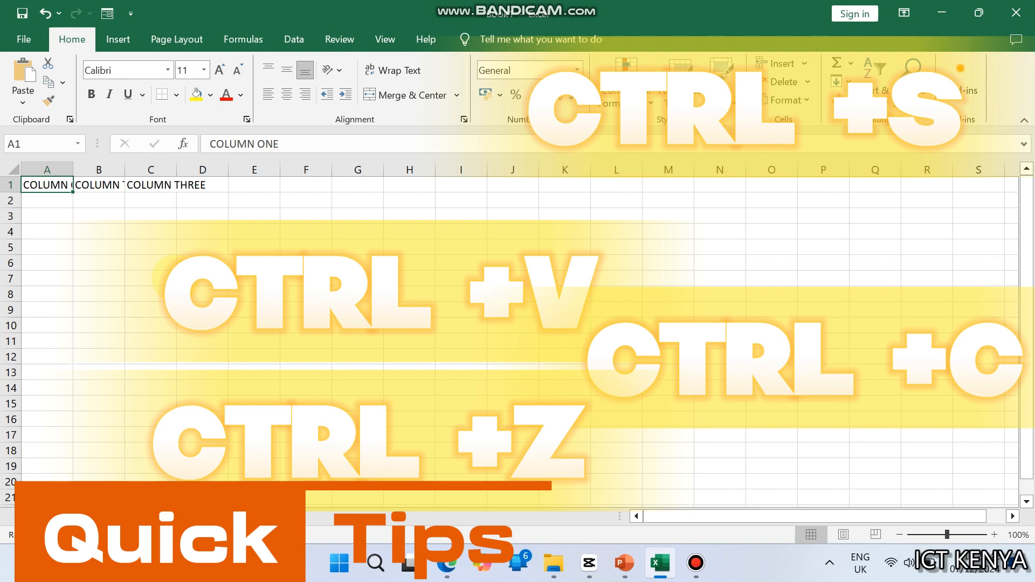
Step: Copy the header cells A1:D1 into row 6 and undo the paste
{"action": "left_click", "coordinate": [92, 242]}
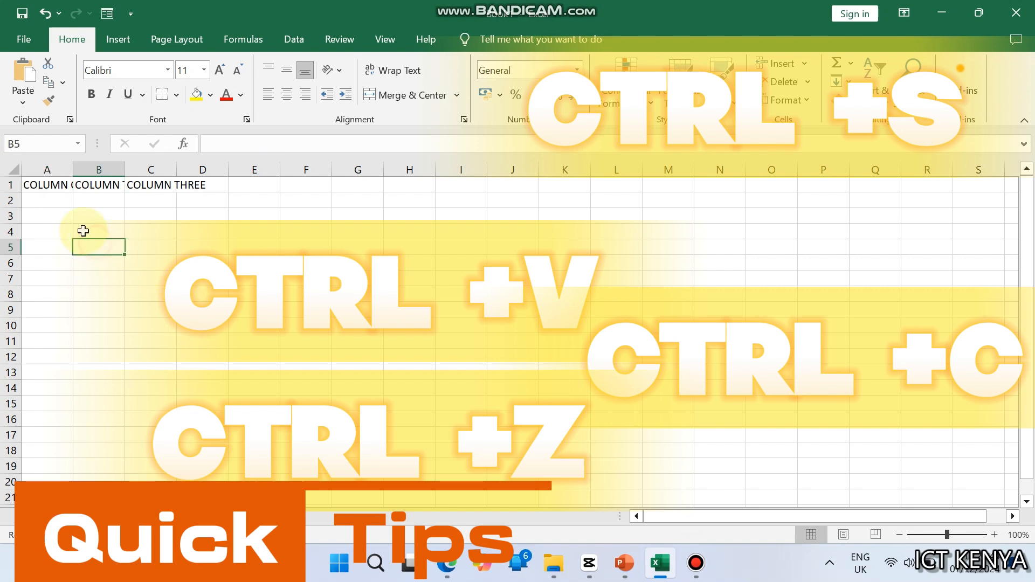
{"action": "left_click", "coordinate": [58, 183]}
{"action": "left_click_drag", "start_coordinate": [59, 184], "coordinate": [187, 186]}
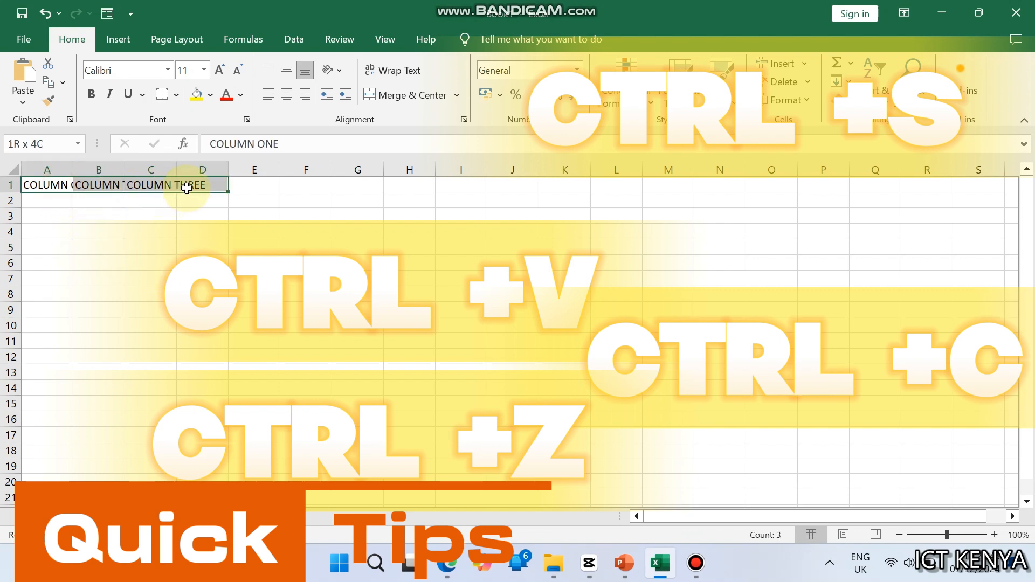
{"action": "key", "text": "ctrl+c"}
{"action": "key", "text": "Down"}
{"action": "key", "text": "Down"}
{"action": "key", "text": "Down"}
{"action": "key", "text": "Down"}
{"action": "key", "text": "Down"}
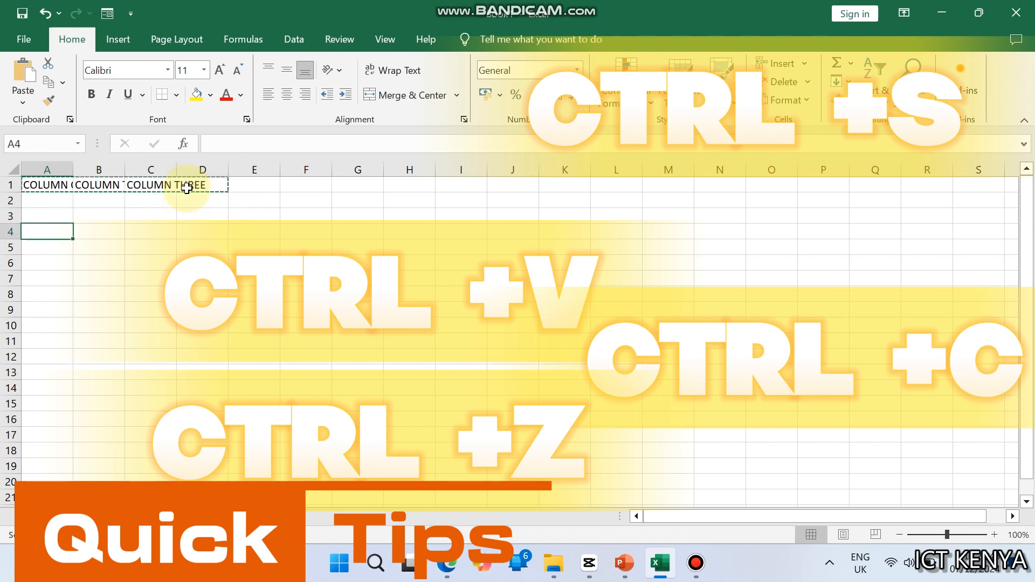
{"action": "key", "text": "ctrl+v"}
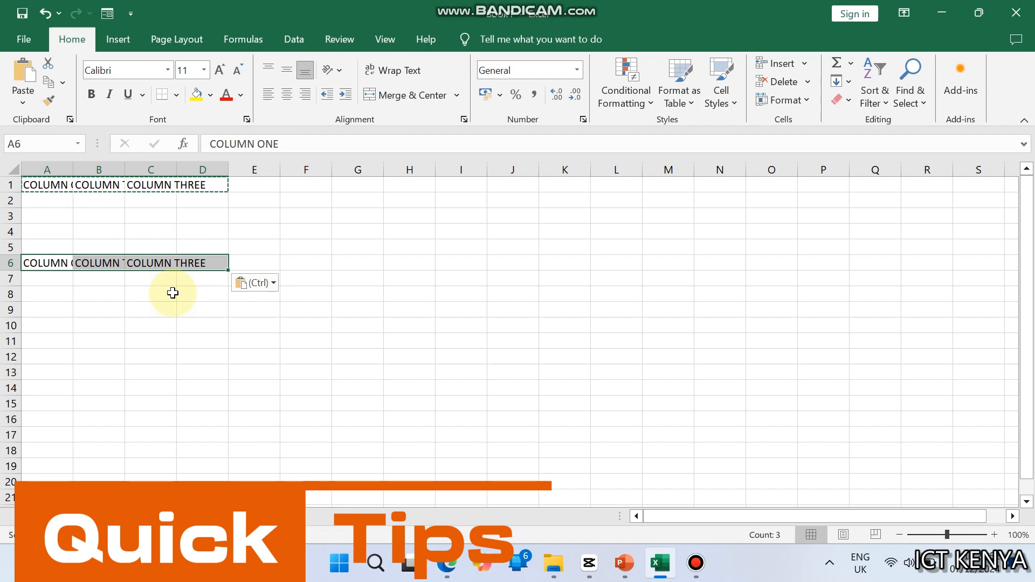
{"action": "key", "text": "ctrl+z"}
Step: Autofit the widths of columns A, B and C to their header text
{"action": "left_click", "coordinate": [98, 231]}
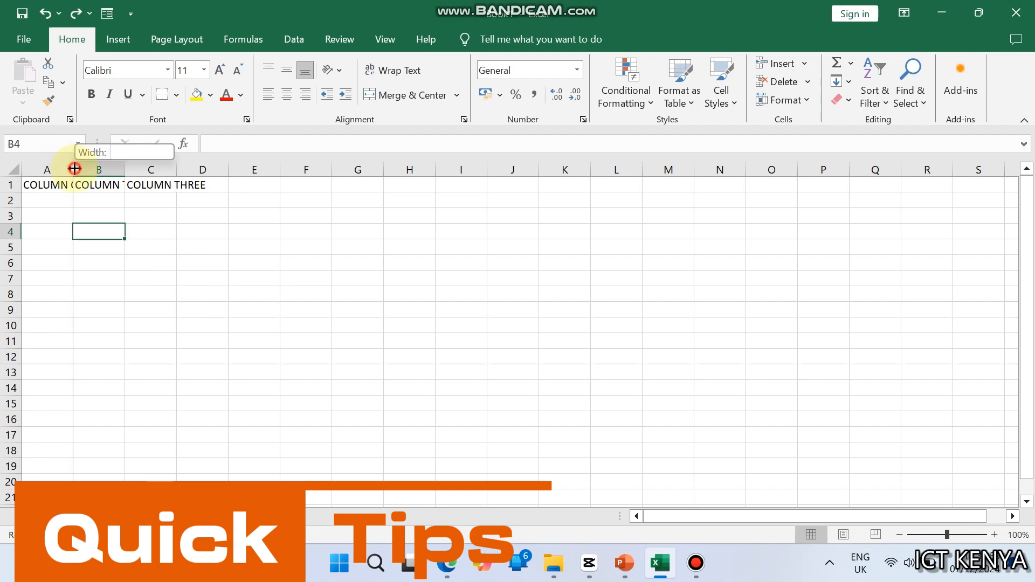
{"action": "double_click", "coordinate": [73, 167]}
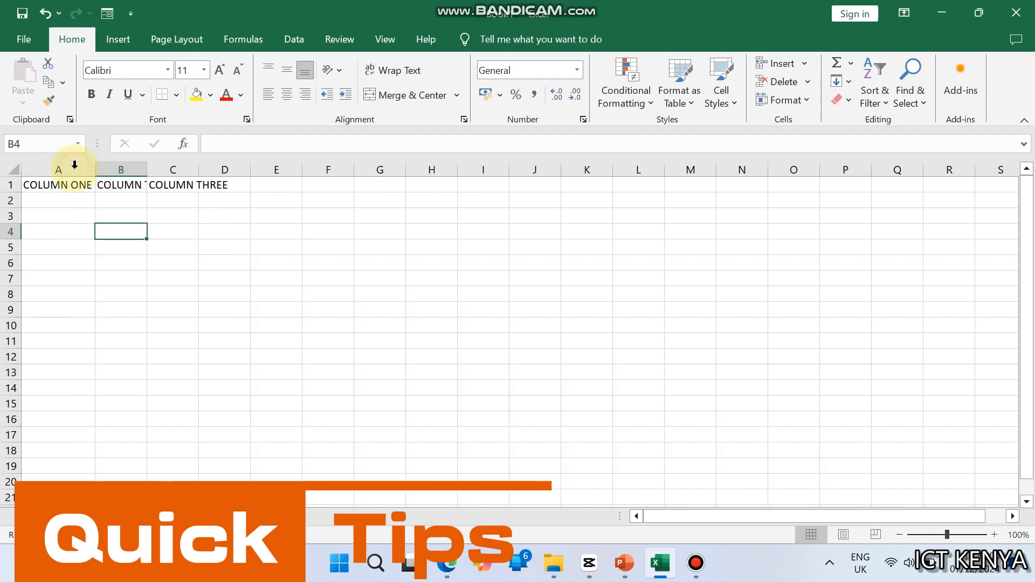
{"action": "double_click", "coordinate": [147, 169]}
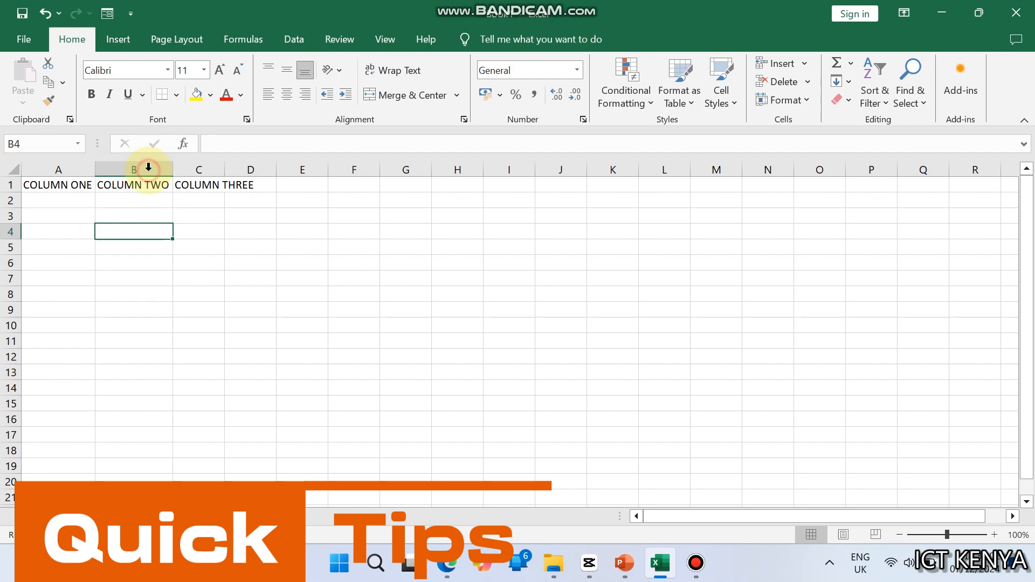
{"action": "double_click", "coordinate": [226, 169]}
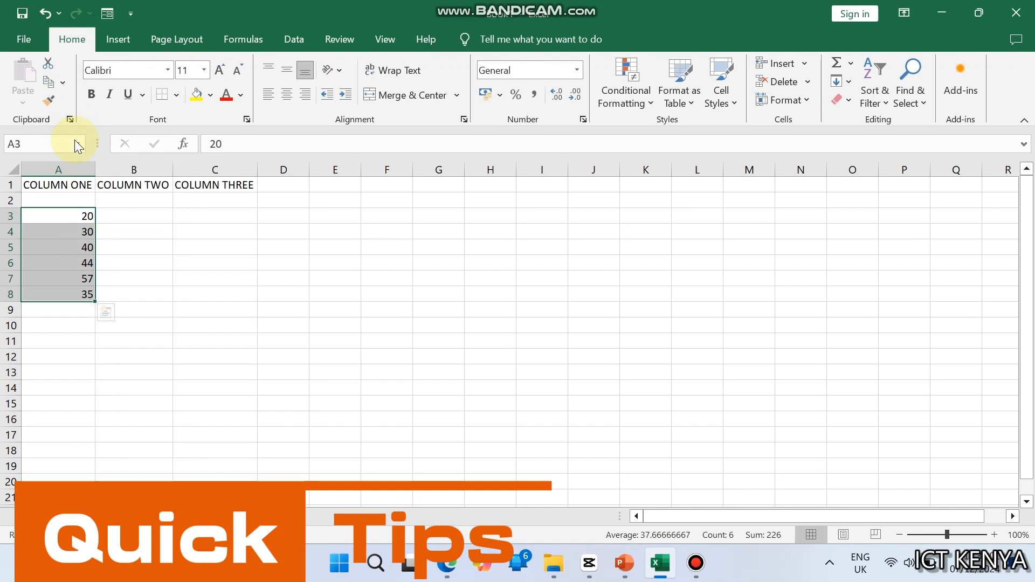
Step: Define the workbook-scoped name MYWORK for the numbers in A3:A8
{"action": "left_click", "coordinate": [255, 43]}
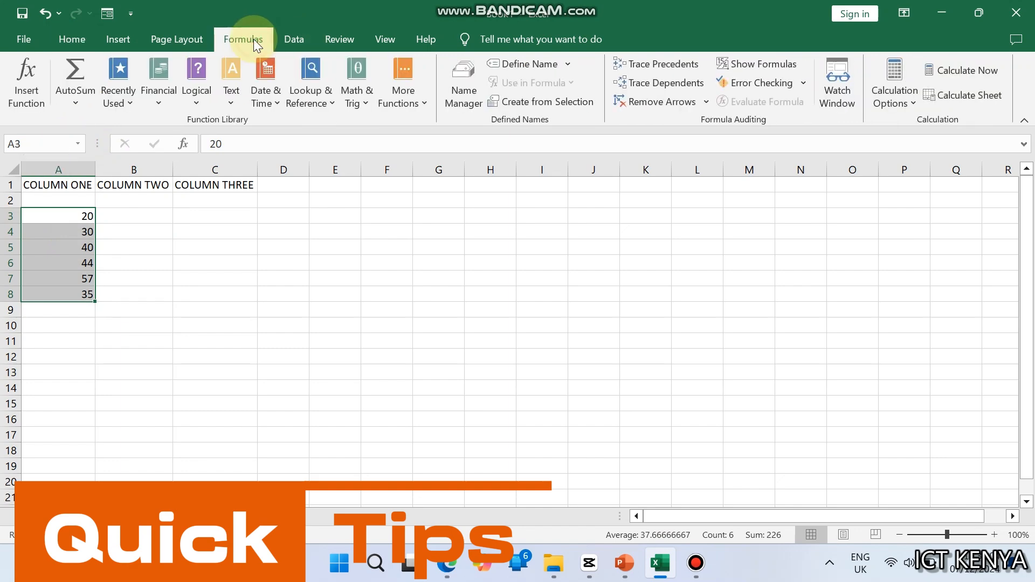
{"action": "left_click", "coordinate": [530, 63]}
{"action": "type", "text": "MYWORK"}
{"action": "left_click", "coordinate": [277, 414]}
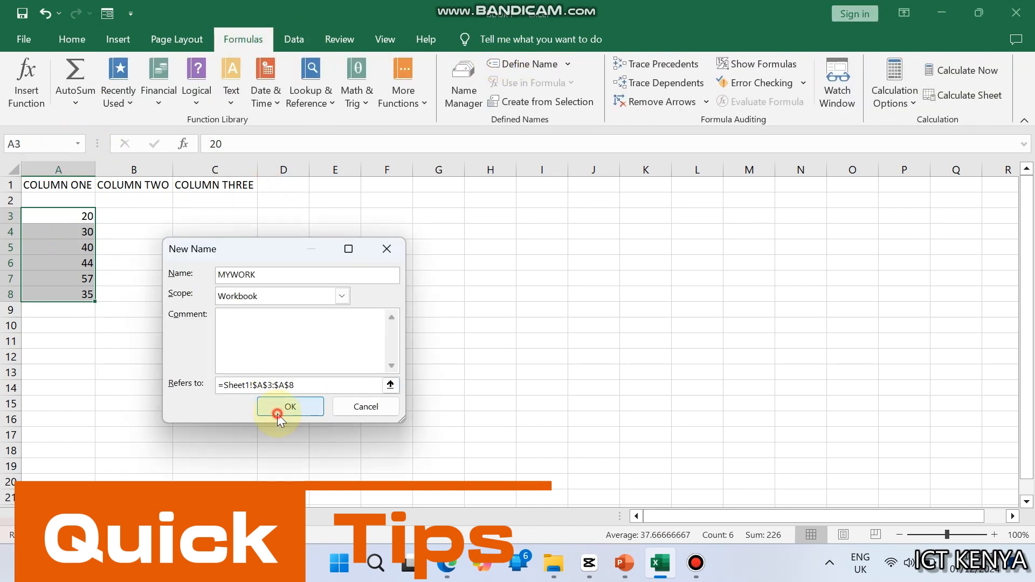
{"action": "left_click_drag", "start_coordinate": [58, 215], "coordinate": [58, 294]}
{"action": "left_click", "coordinate": [214, 279]}
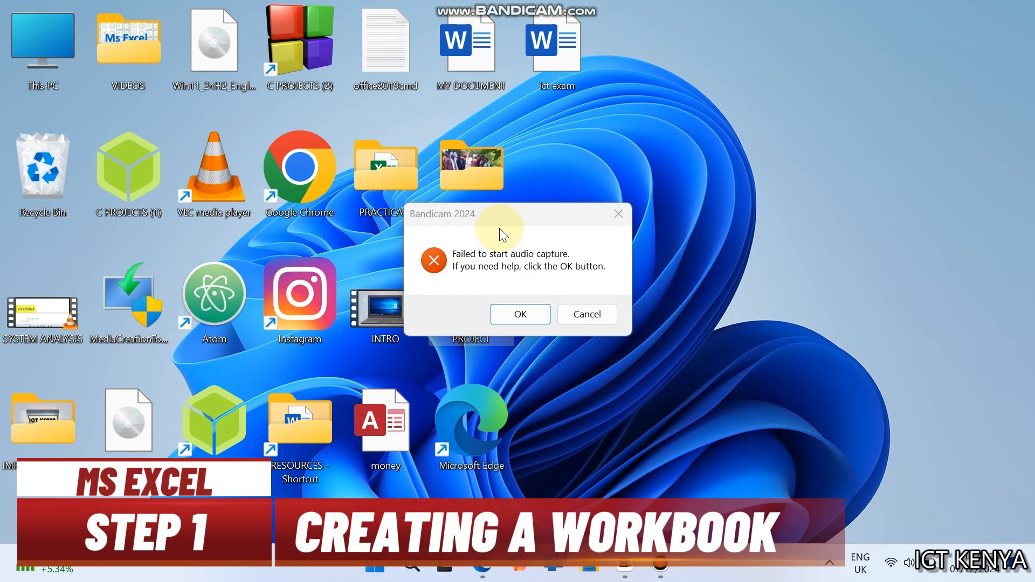
Step: Start Excel and create a new blank workbook
{"action": "key", "text": "super"}
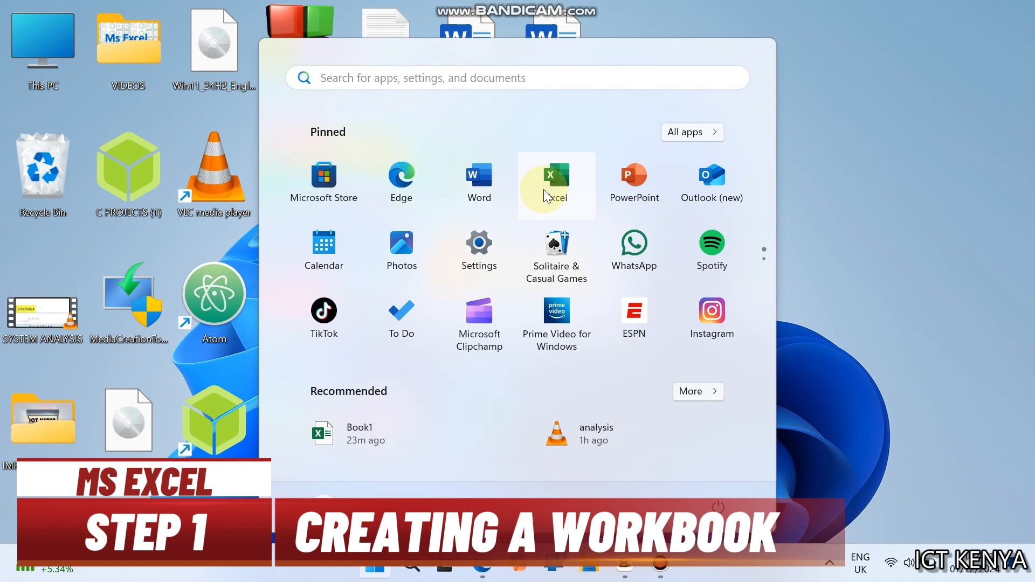
{"action": "left_click", "coordinate": [543, 189]}
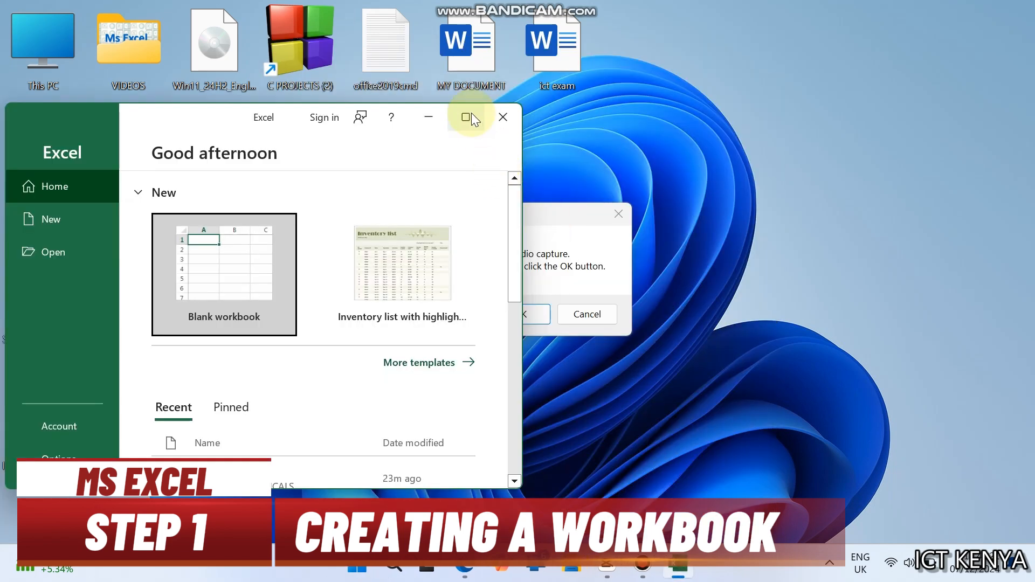
{"action": "left_click", "coordinate": [469, 114]}
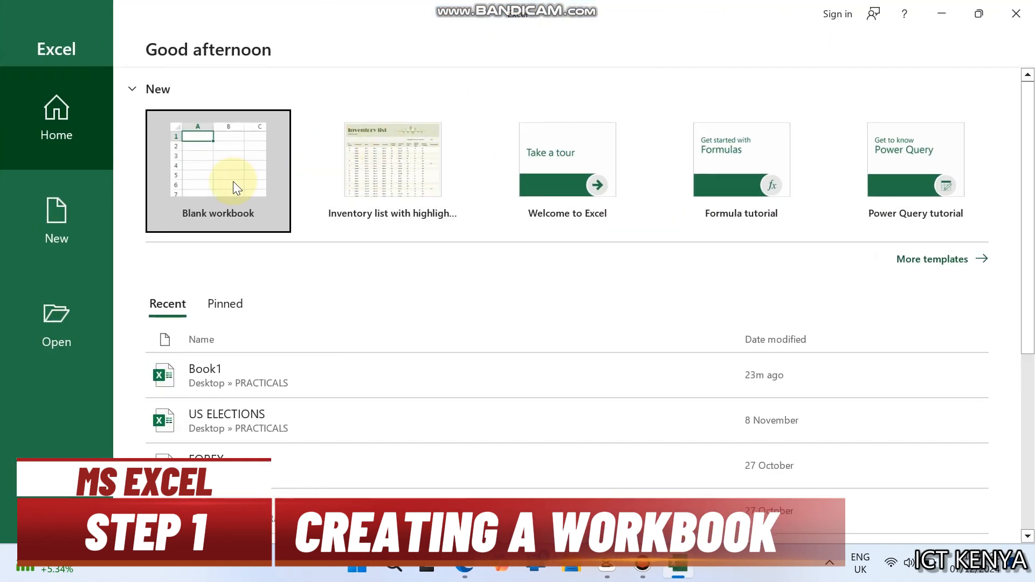
{"action": "left_click", "coordinate": [234, 184]}
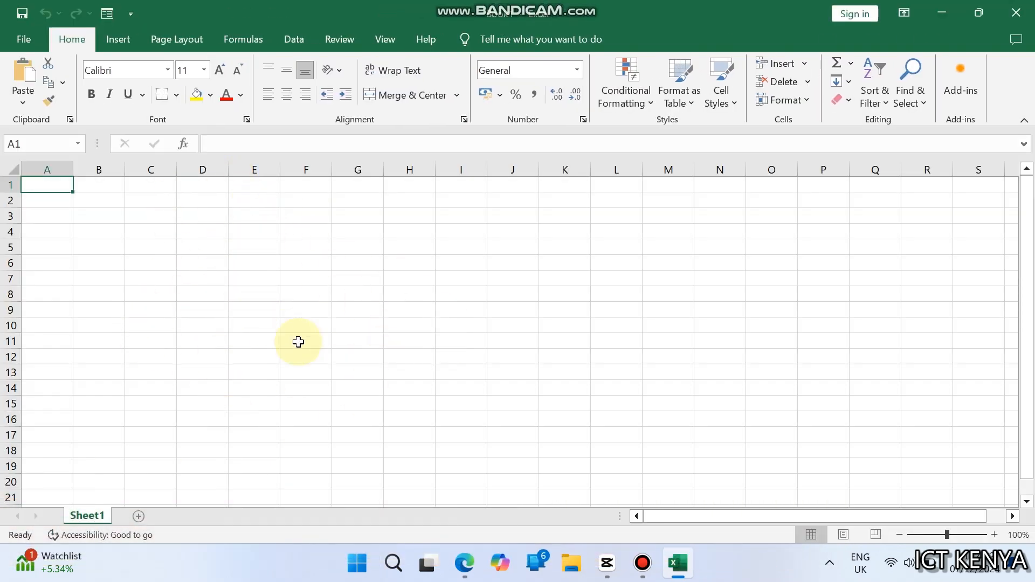
Step: Save the workbook as MARKBOOK in the PRACTICALS folder on the desktop
{"action": "key", "text": "ctrl+s"}
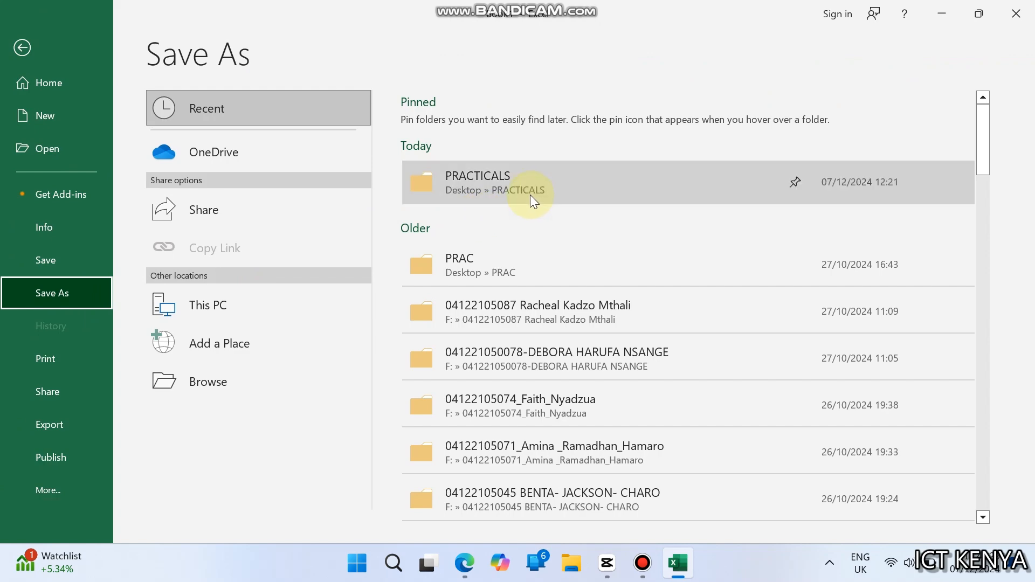
{"action": "left_click", "coordinate": [529, 197]}
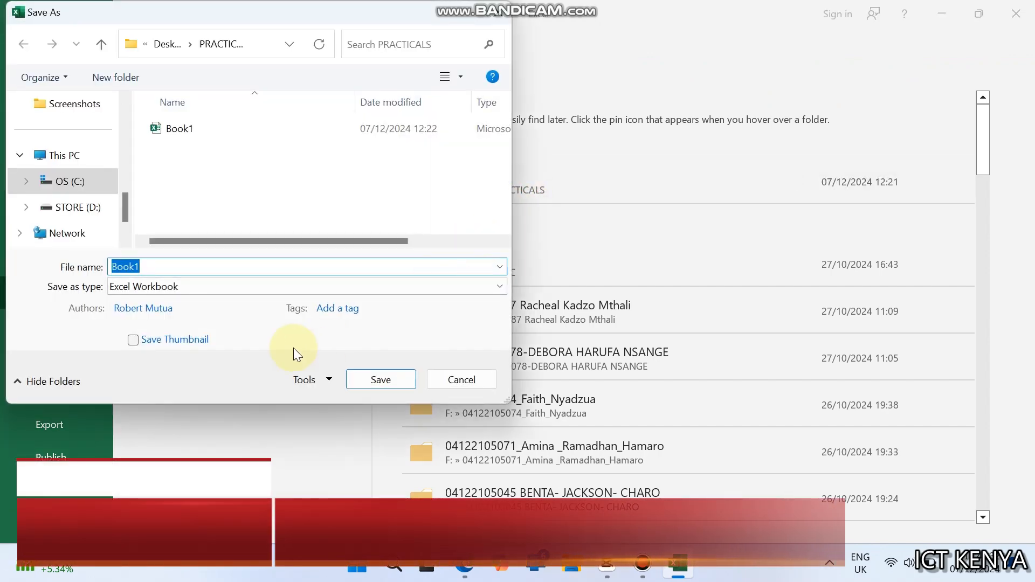
{"action": "type", "text": "MARKBOOK"}
{"action": "key", "text": "Return"}
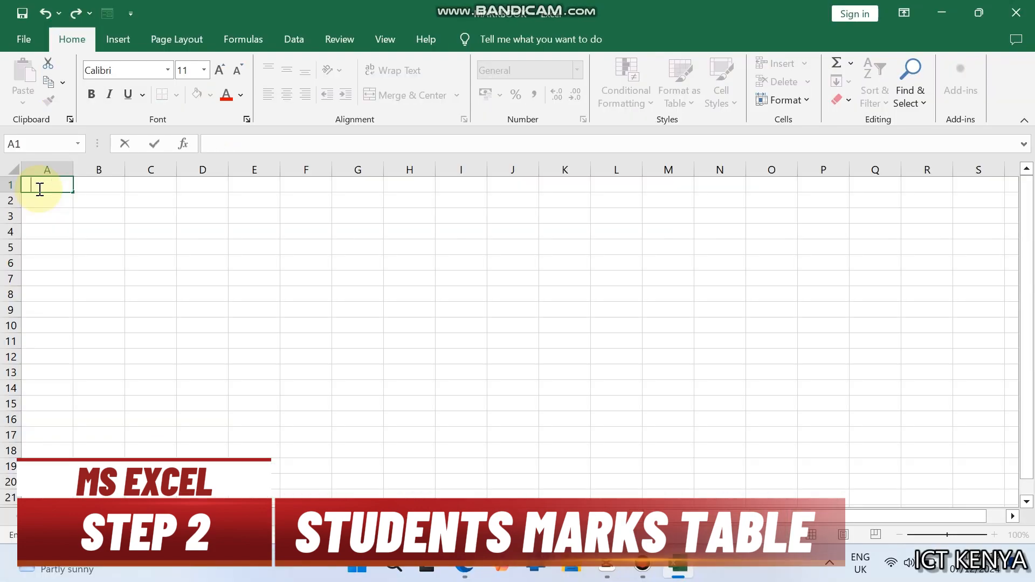
Step: Enter the column headers NAME, MATHS, ENGLISH and SCIENCE in A1:D1
{"action": "type", "text": "NAME"}
{"action": "key", "text": "Tab"}
{"action": "type", "text": "MATHS"}
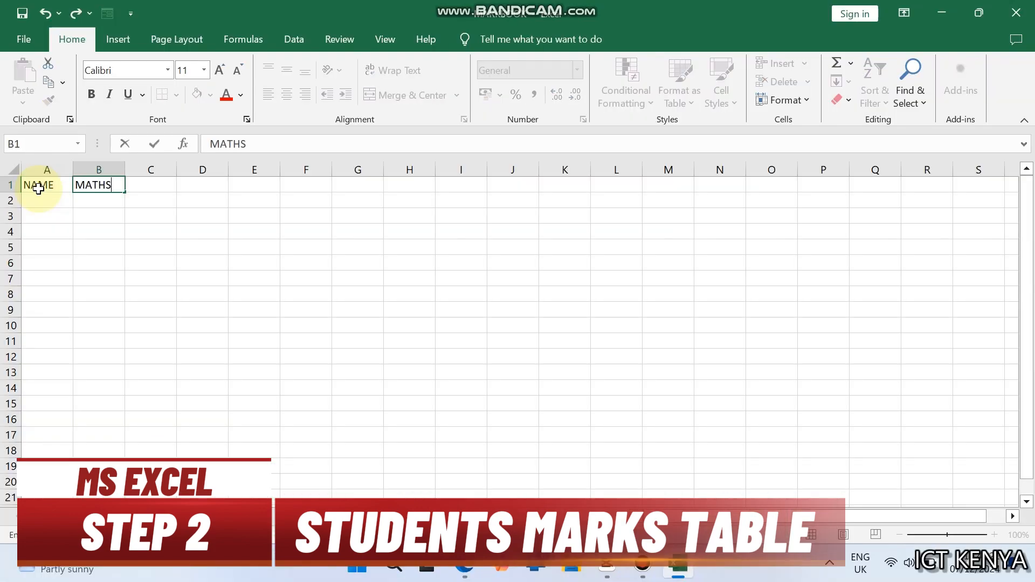
{"action": "key", "text": "Tab"}
{"action": "type", "text": "ENGL"}
{"action": "key", "text": "Tab"}
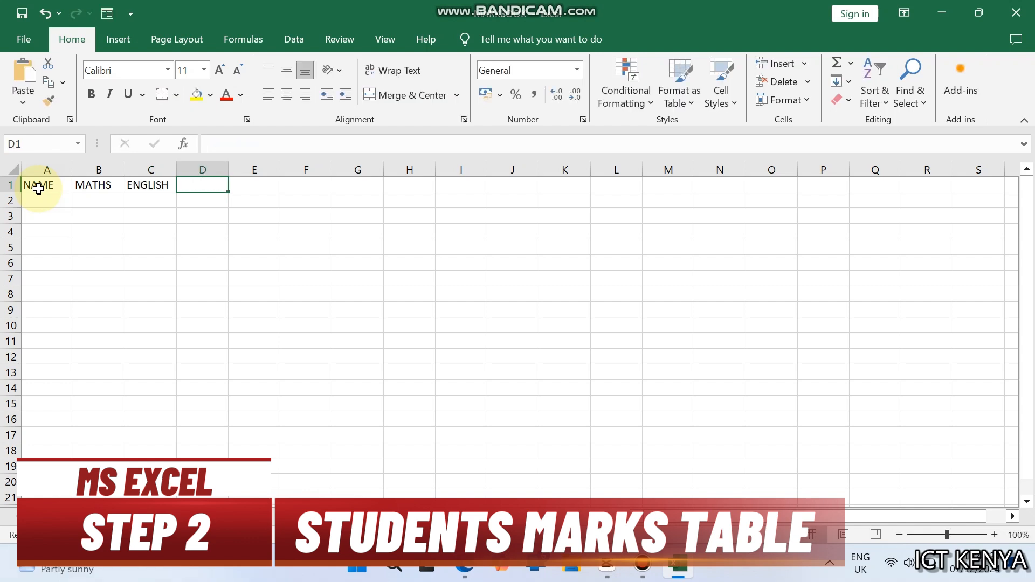
{"action": "type", "text": "SCIENCE"}
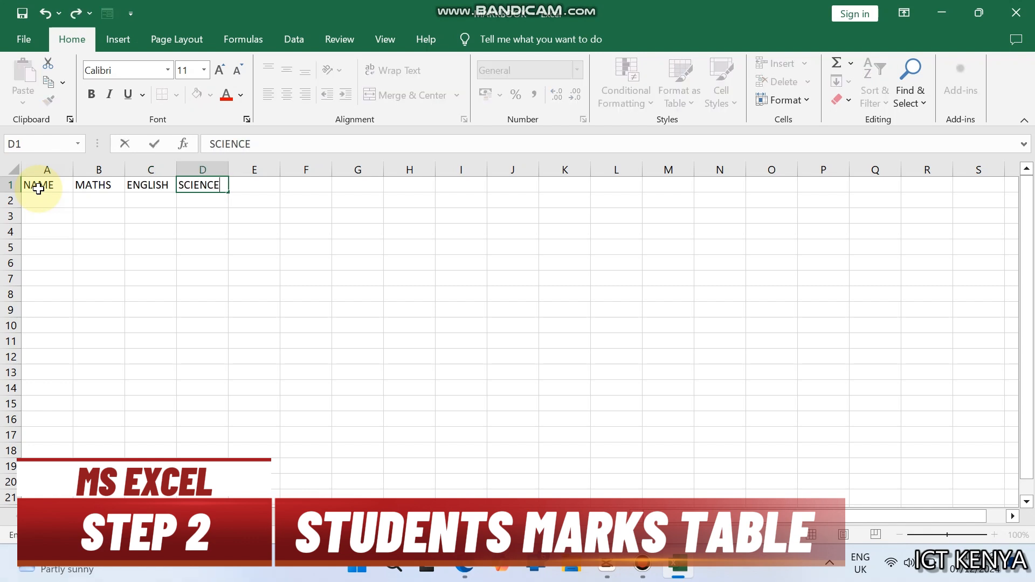
Step: Add the headers AGRICULTURE and COMPUTER in E1:F1 and autofit the width of column E
{"action": "key", "text": "Tab"}
{"action": "type", "text": "AGRICU"}
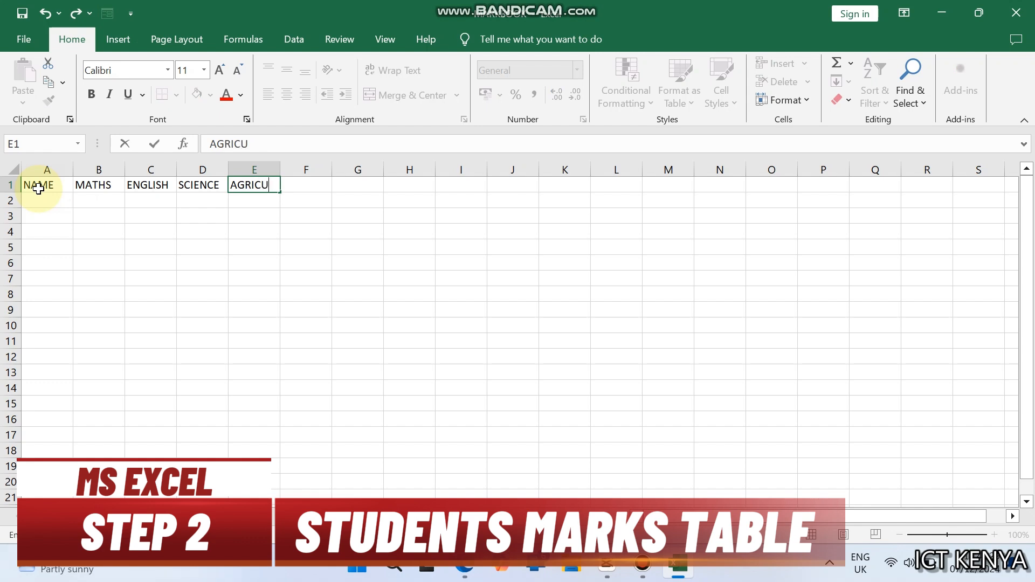
{"action": "type", "text": "LTURE"}
{"action": "key", "text": "Tab"}
{"action": "type", "text": "COMP"}
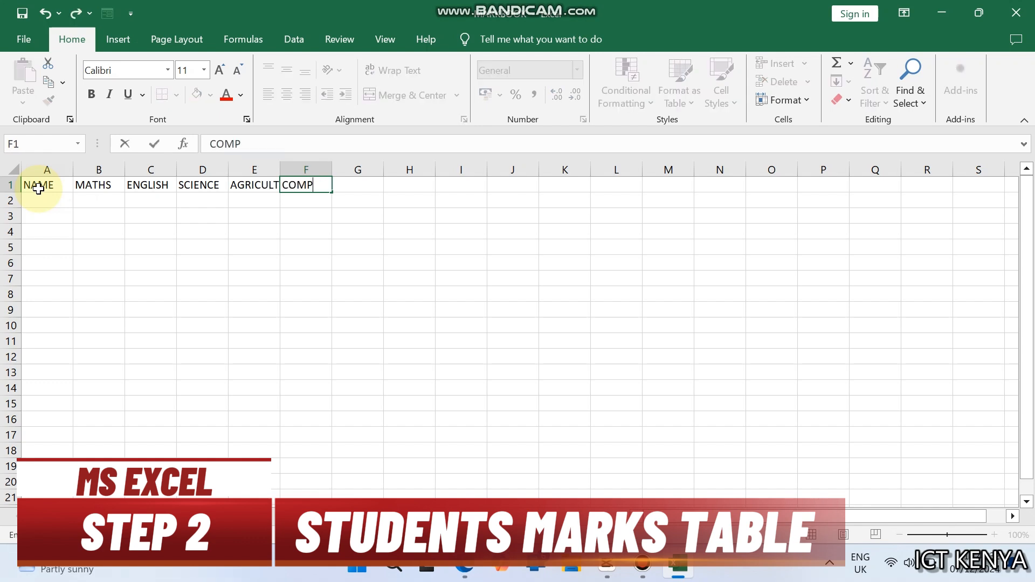
{"action": "type", "text": "UTER"}
{"action": "key", "text": "Return"}
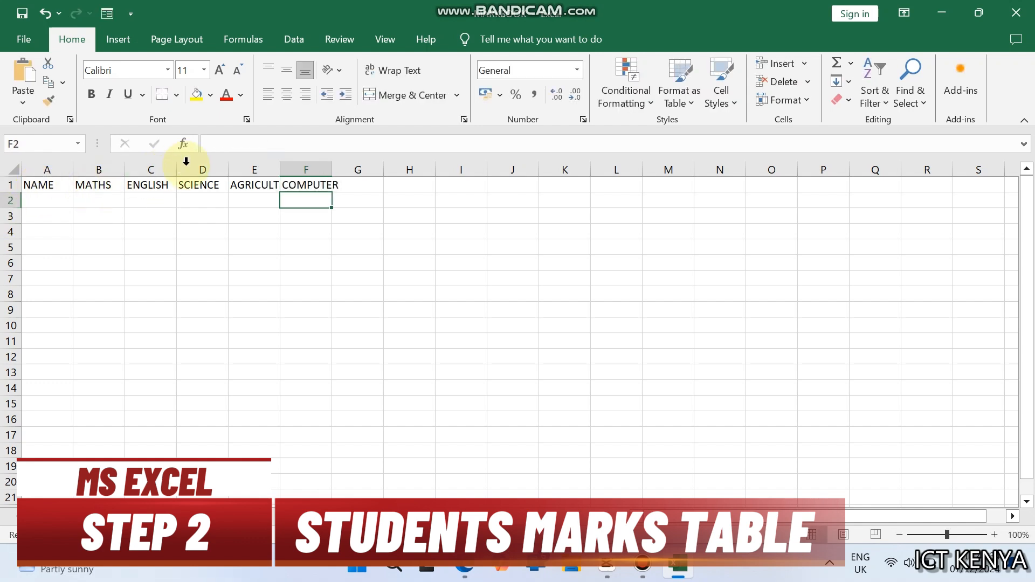
{"action": "double_click", "coordinate": [274, 163]}
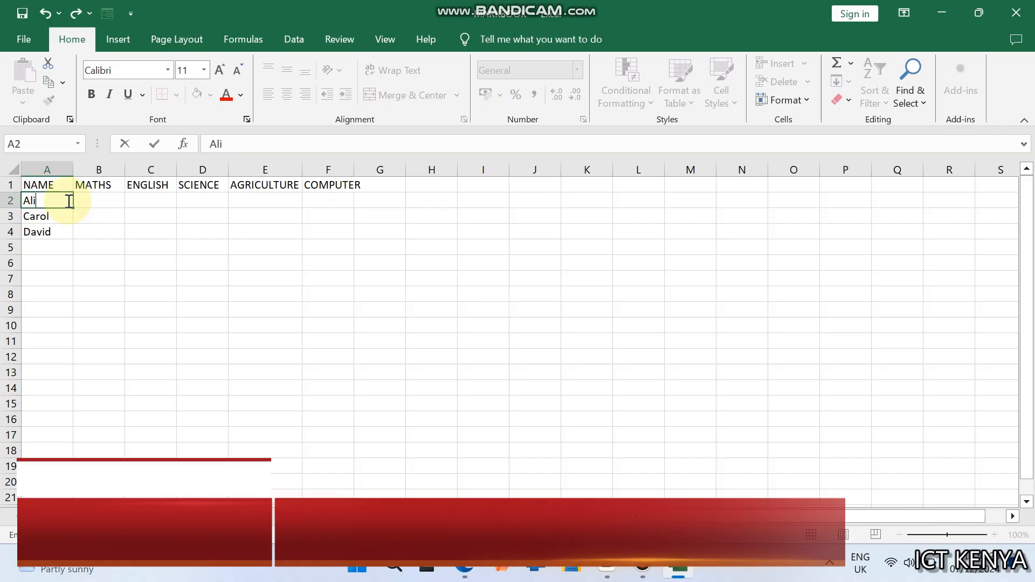
Step: List the four students' first names in A2:A5 under the NAME header
{"action": "type", "text": "ice"}
{"action": "key", "text": "Return"}
{"action": "type", "text": "Bob"}
{"action": "key", "text": "Return"}
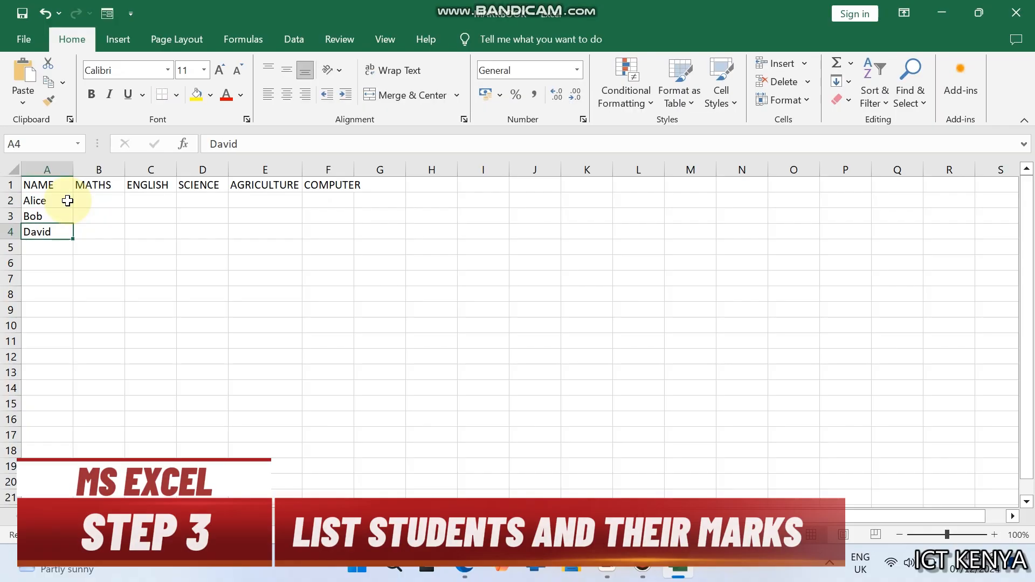
{"action": "type", "text": "Carol"}
{"action": "key", "text": "Return"}
{"action": "type", "text": "David"}
{"action": "key", "text": "Right"}
Step: Enter the MATHS marks 78, 67, 92 and 70 in B2:B5
{"action": "key", "text": "ctrl+Up"}
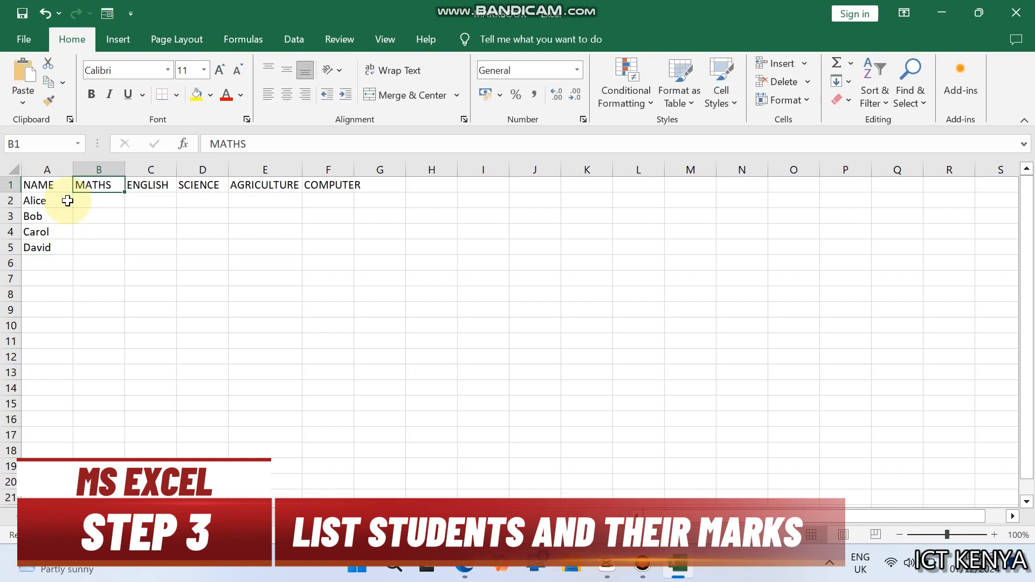
{"action": "key", "text": "Down"}
{"action": "type", "text": "78"}
{"action": "key", "text": "Return"}
{"action": "type", "text": "67"}
{"action": "key", "text": "Return"}
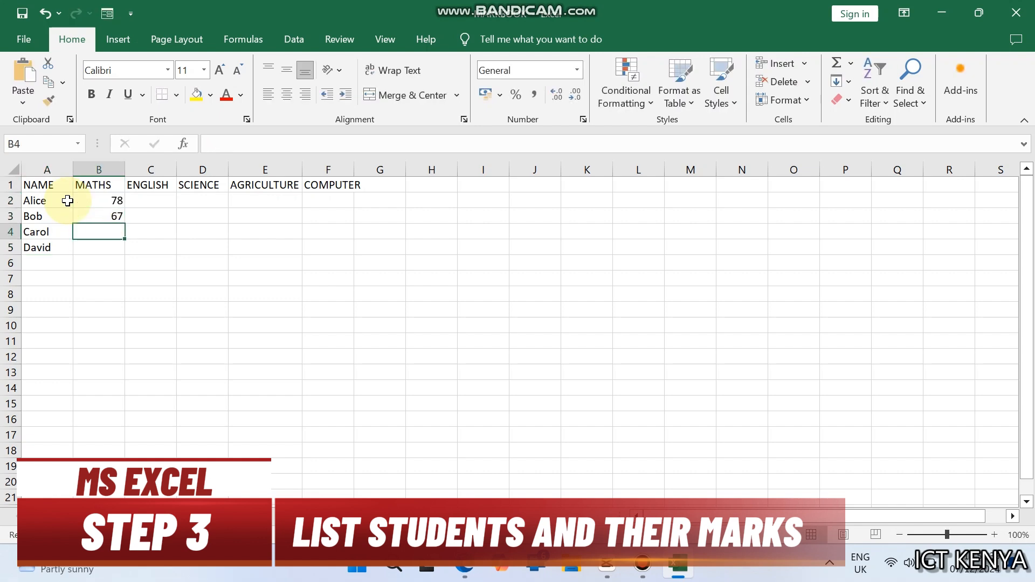
{"action": "type", "text": "92"}
{"action": "key", "text": "Return"}
{"action": "type", "text": "70"}
{"action": "key", "text": "Right"}
Step: Enter the ENGLISH marks 85, 74, 88 and 75 in C2:C5
{"action": "key", "text": "ctrl+Up"}
{"action": "key", "text": "Down"}
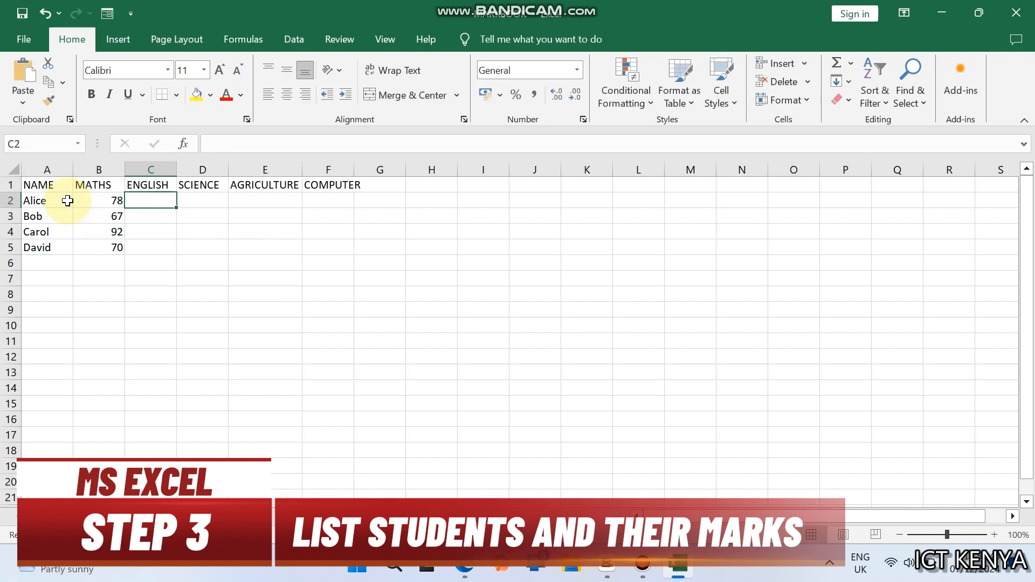
{"action": "type", "text": "85"}
{"action": "key", "text": "Return"}
{"action": "type", "text": "74"}
{"action": "key", "text": "Return"}
{"action": "type", "text": "88"}
{"action": "key", "text": "Return"}
{"action": "type", "text": "7"}
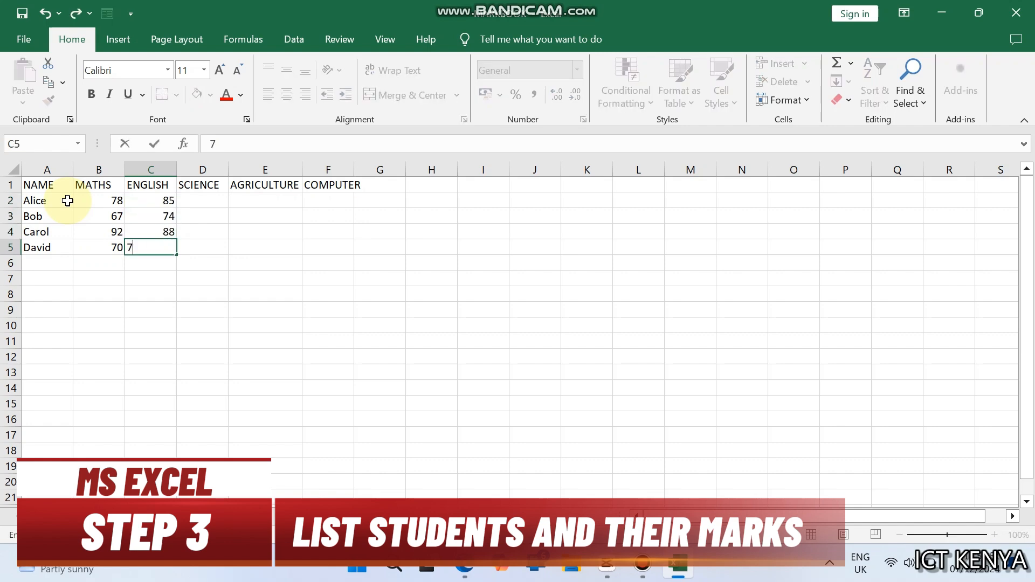
{"action": "type", "text": "5"}
{"action": "key", "text": "Right"}
Step: Enter the SCIENCE marks 90, 85, 95 and 80 in D2:D5
{"action": "key", "text": "ctrl+Up"}
{"action": "key", "text": "Down"}
{"action": "type", "text": "90"}
{"action": "key", "text": "Return"}
{"action": "type", "text": "85"}
{"action": "key", "text": "Return"}
{"action": "type", "text": "9"}
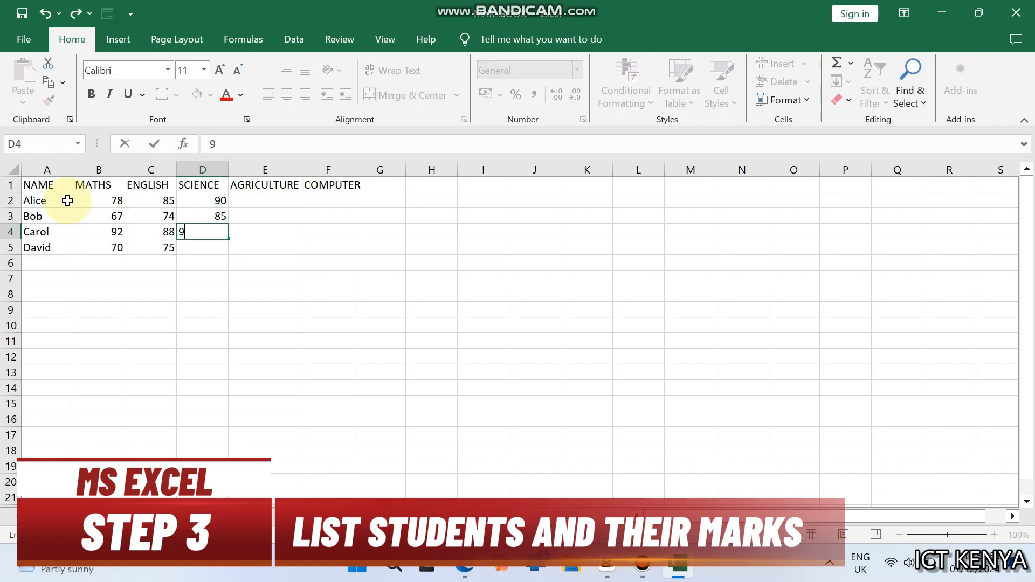
{"action": "type", "text": "5"}
{"action": "key", "text": "Return"}
{"action": "type", "text": "80"}
{"action": "key", "text": "Right"}
Step: Enter the AGRICULTURE marks 88, 80, 91 and 78 in E2:E5
{"action": "key", "text": "ctrl+Up"}
{"action": "key", "text": "Down"}
{"action": "type", "text": "88"}
{"action": "key", "text": "Return"}
{"action": "type", "text": "8"}
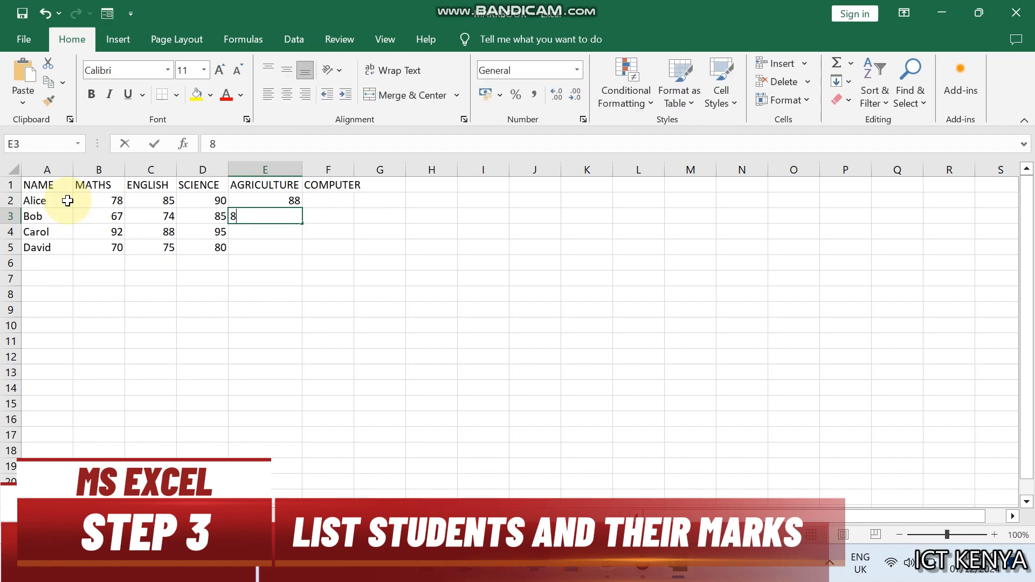
{"action": "type", "text": "0"}
{"action": "key", "text": "Return"}
{"action": "type", "text": "91"}
{"action": "key", "text": "Return"}
{"action": "type", "text": "78"}
{"action": "key", "text": "Return"}
Step: Enter the COMPUTER marks 92, 86, 94 and 85 in F2:F5
{"action": "key", "text": "Right"}
{"action": "key", "text": "ctrl+Up"}
{"action": "key", "text": "Down"}
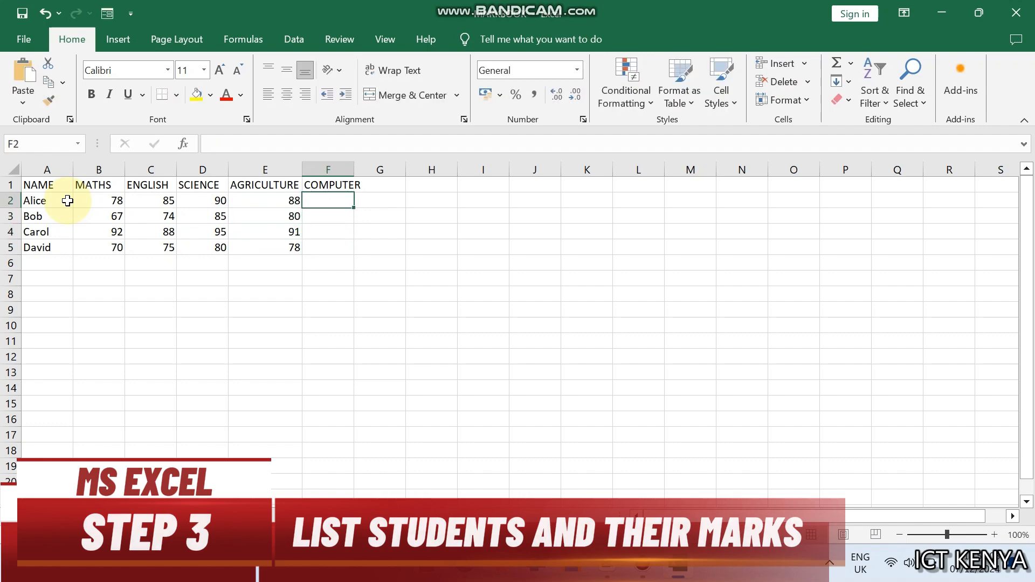
{"action": "type", "text": "92"}
{"action": "key", "text": "Return"}
{"action": "type", "text": "86"}
{"action": "key", "text": "Return"}
{"action": "type", "text": "94"}
{"action": "key", "text": "Return"}
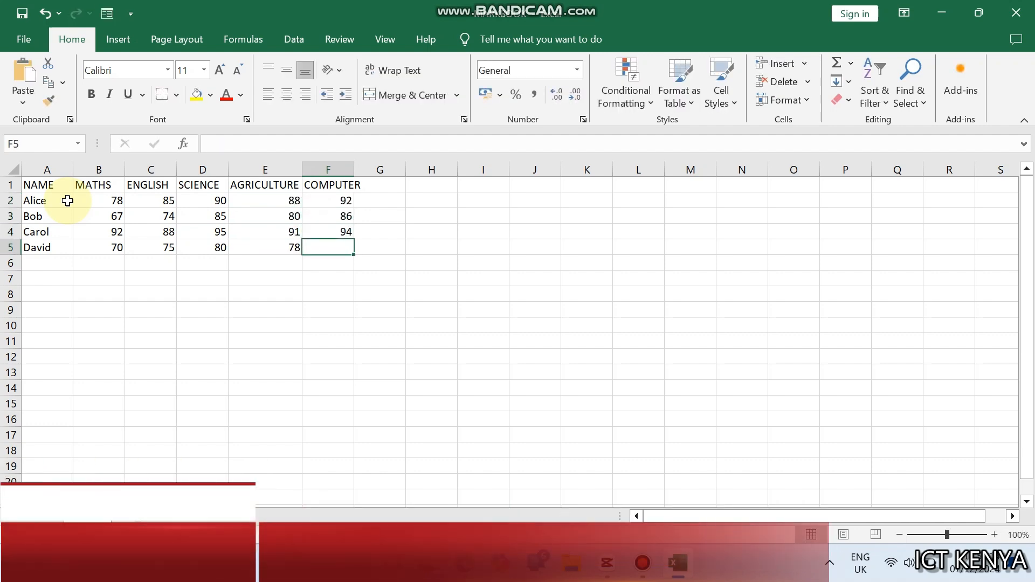
{"action": "type", "text": "85"}
{"action": "key", "text": "Right"}
{"action": "key", "text": "Up"}
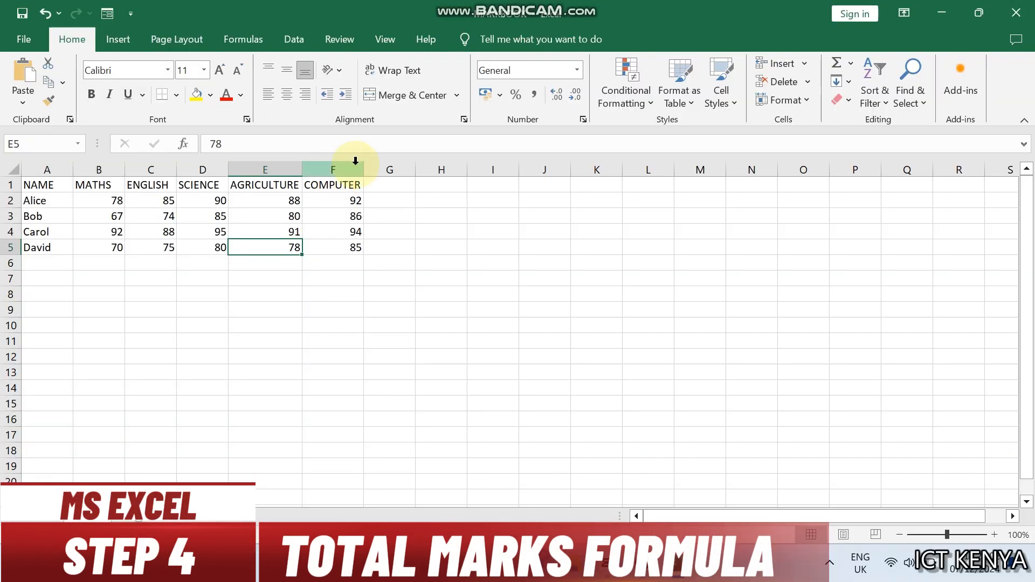
Step: Add the column header TOTAL in cell G1
{"action": "left_click", "coordinate": [384, 183]}
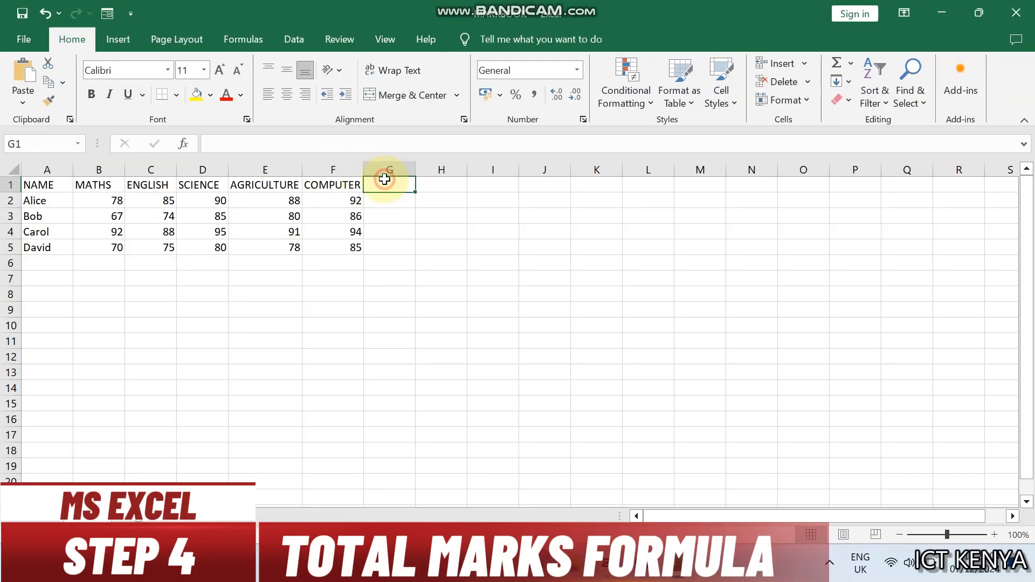
{"action": "type", "text": "TOTAL"}
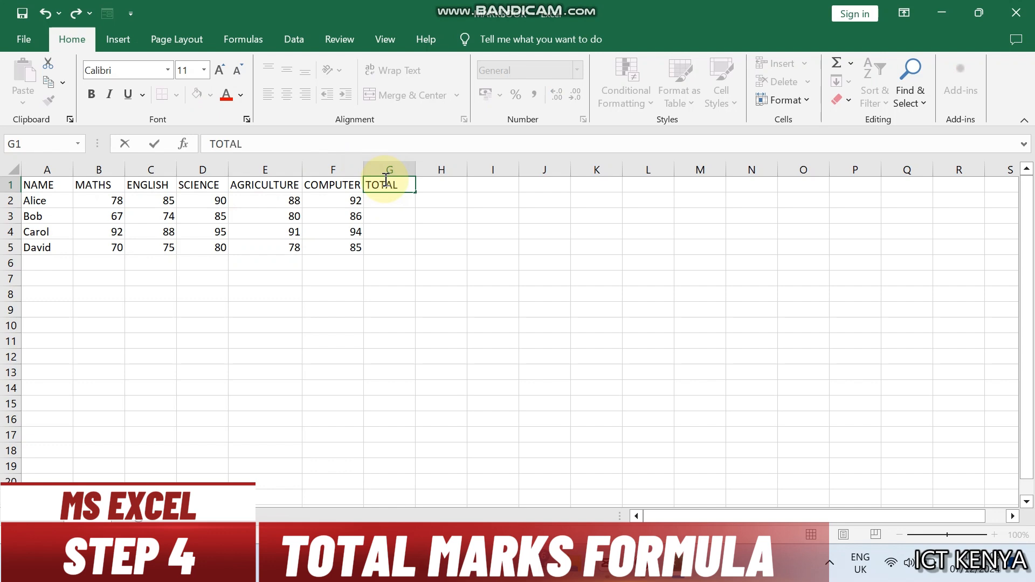
{"action": "key", "text": "Return"}
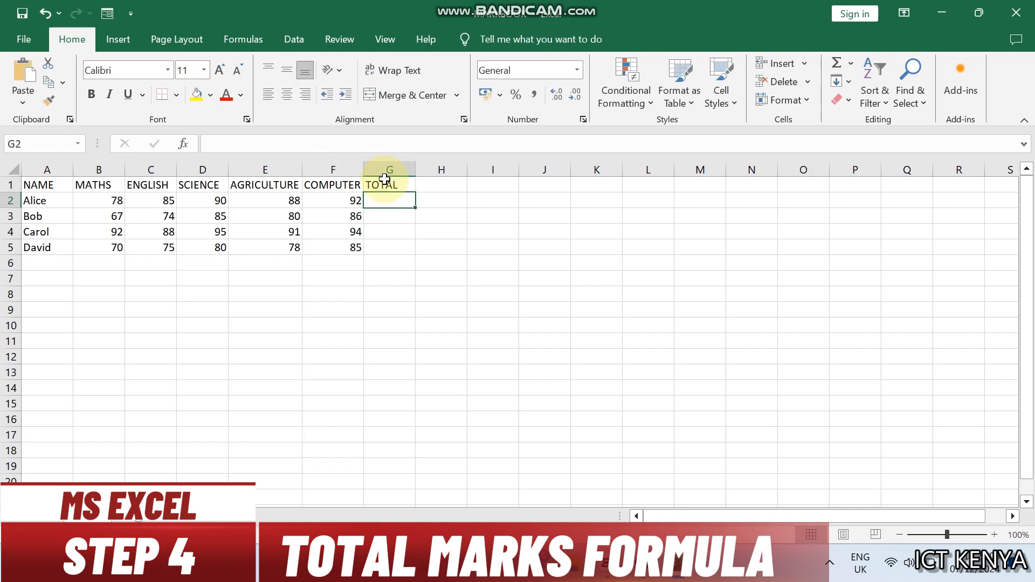
Step: Enter the formula =SUM(B2:F2) in G2 to total the first student's marks
{"action": "type", "text": "="}
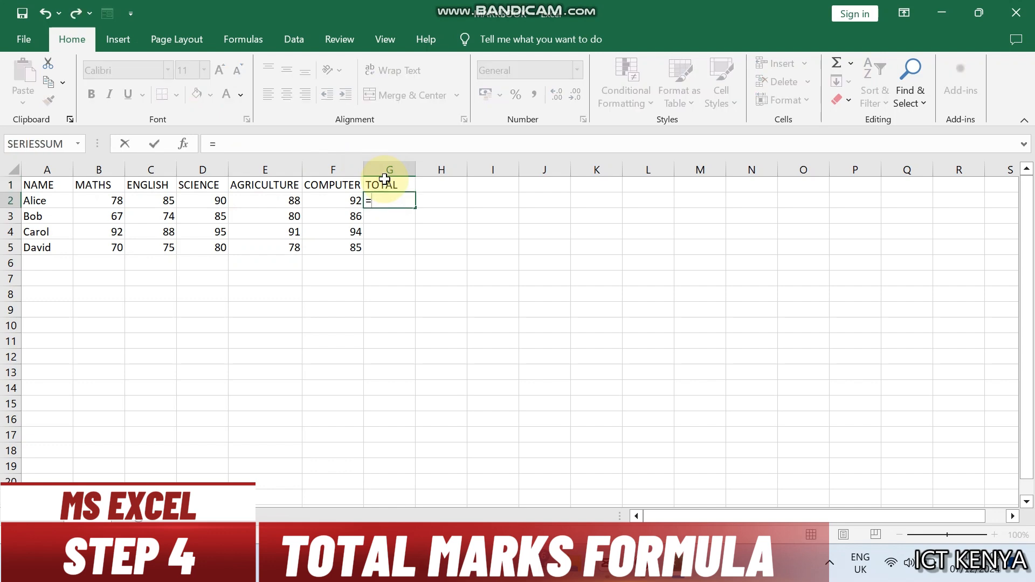
{"action": "type", "text": "SUM"}
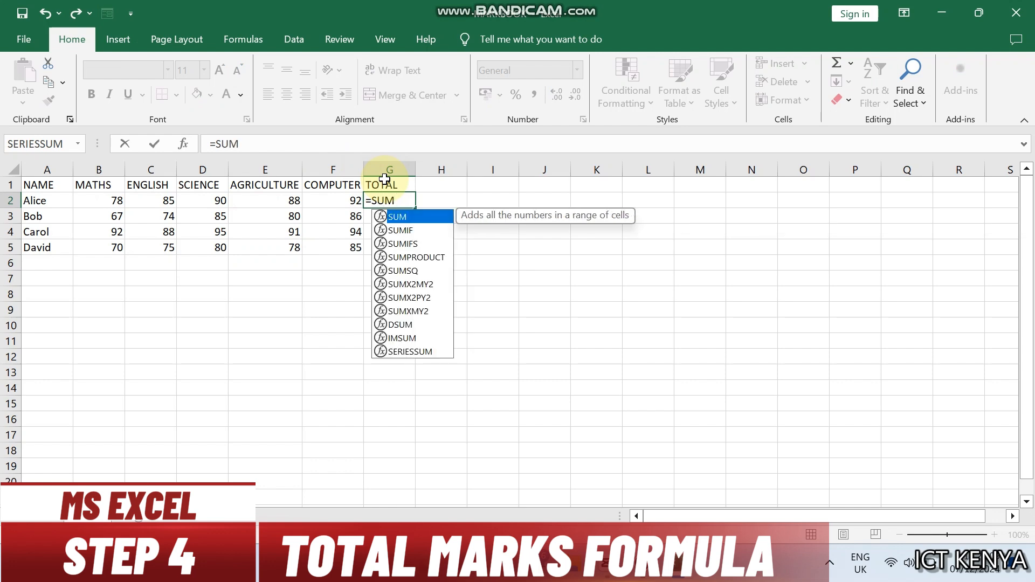
{"action": "type", "text": "("}
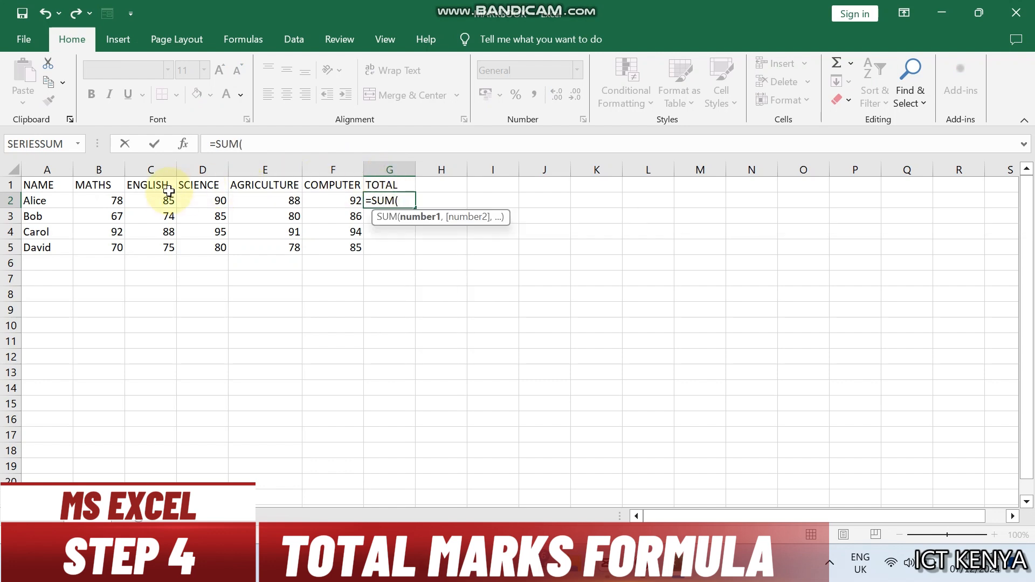
{"action": "left_click", "coordinate": [110, 199]}
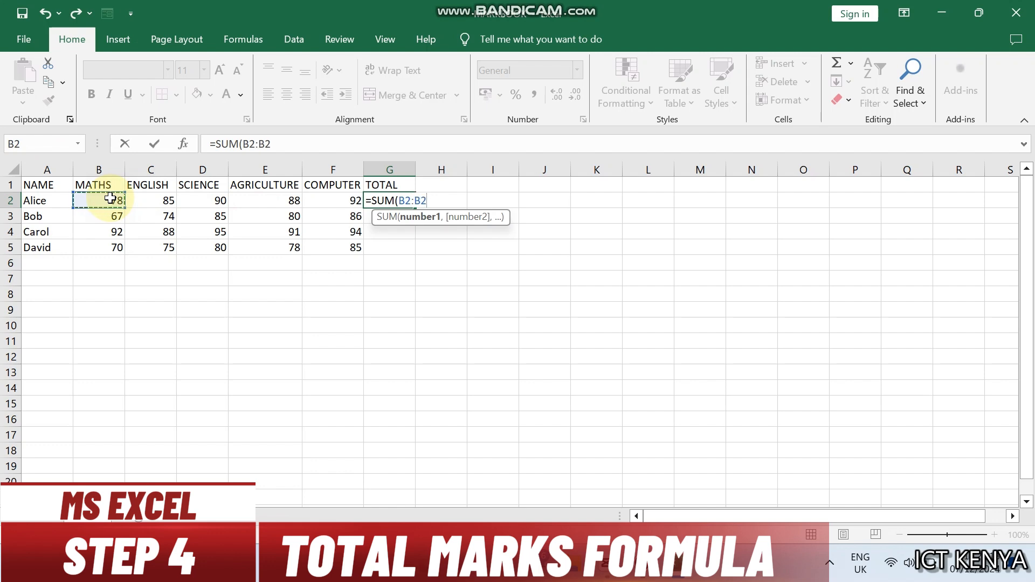
{"action": "left_click_drag", "start_coordinate": [110, 198], "coordinate": [338, 197]}
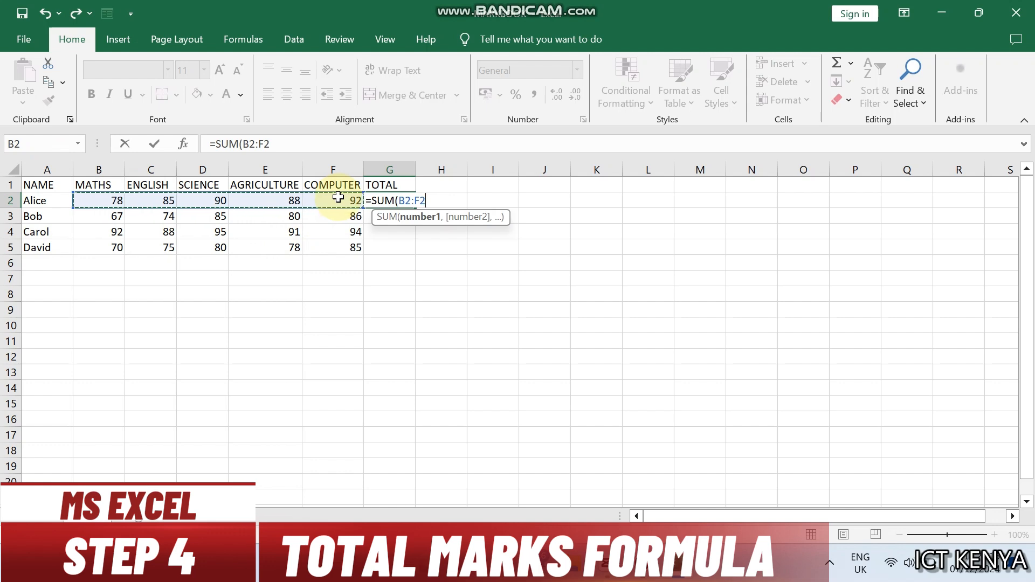
{"action": "type", "text": ")"}
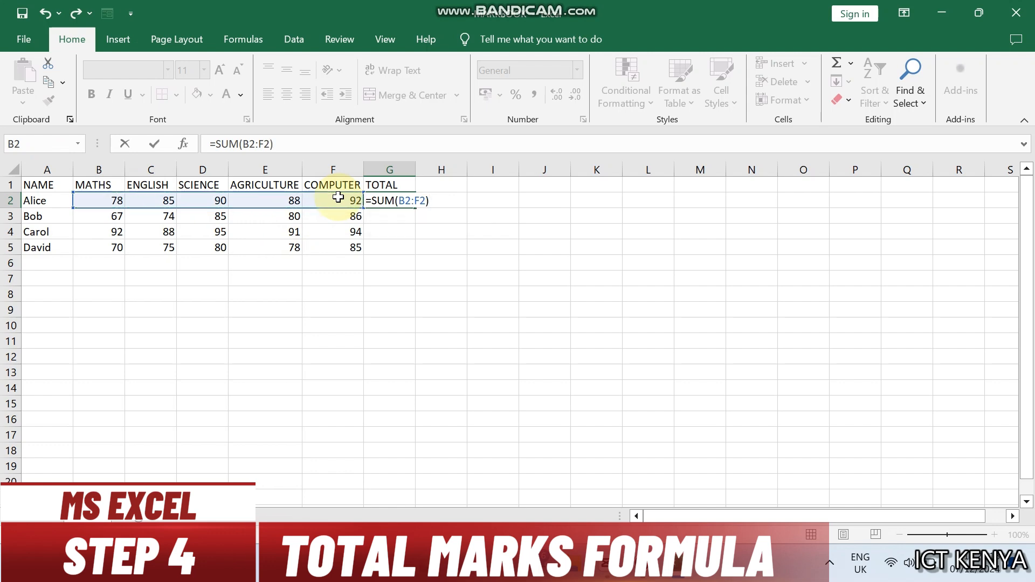
{"action": "key", "text": "Return"}
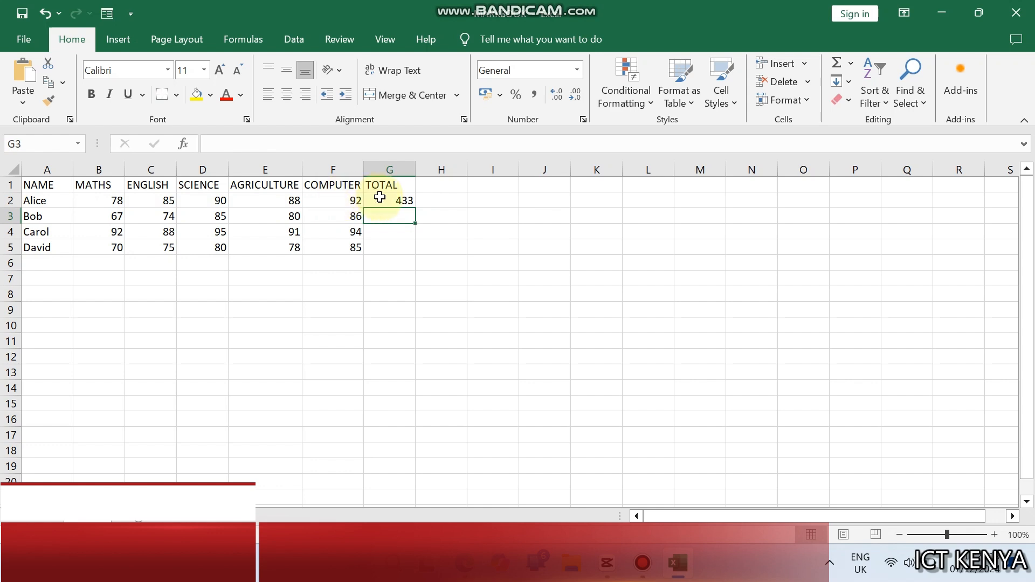
Step: Fill the total formula from G2 down to G5 for the remaining students
{"action": "left_click", "coordinate": [401, 201]}
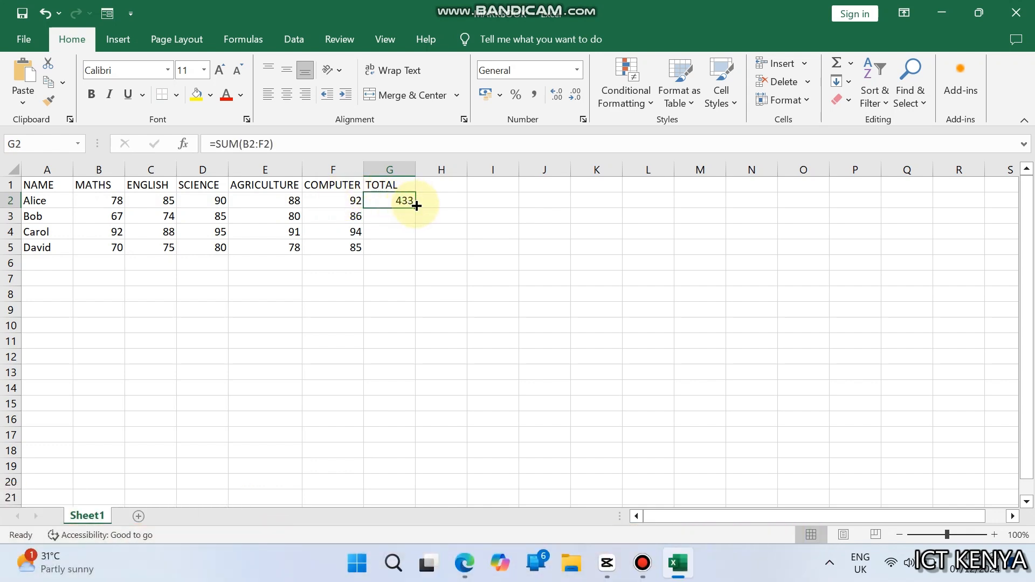
{"action": "left_click_drag", "start_coordinate": [417, 207], "coordinate": [421, 254]}
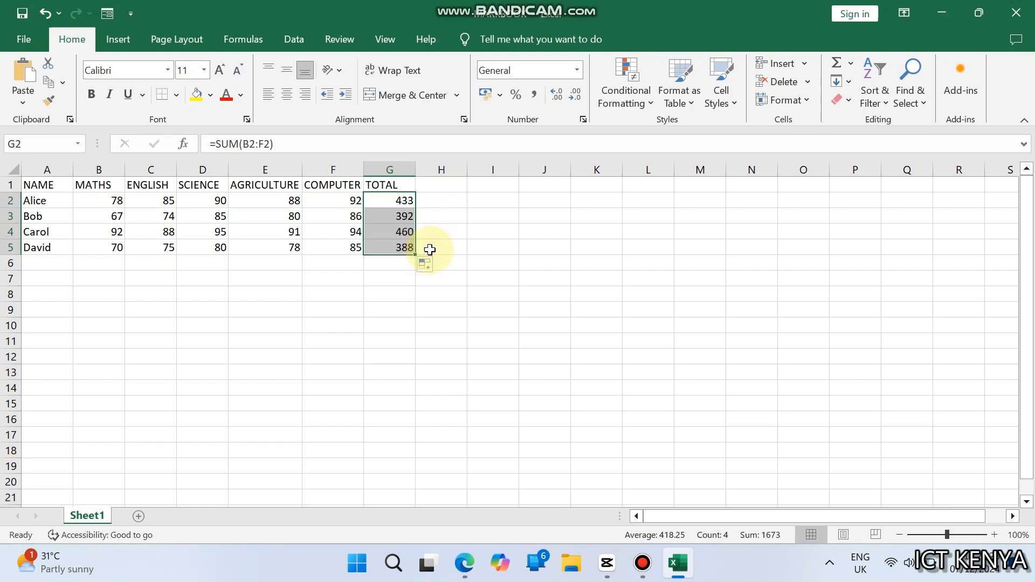
{"action": "left_click", "coordinate": [448, 216]}
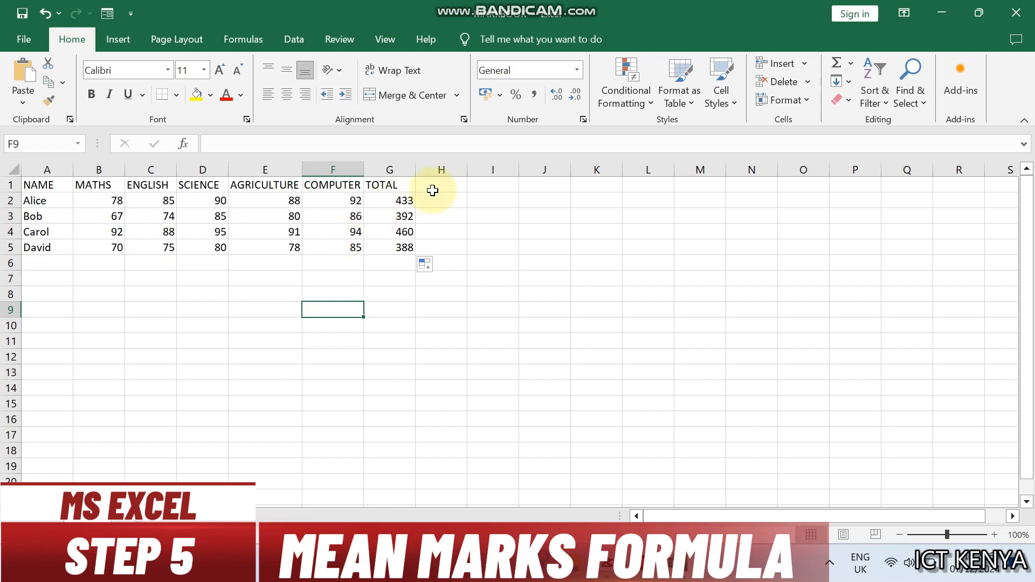
Step: Add the column header AVERAGE in cell H1
{"action": "left_click", "coordinate": [439, 184]}
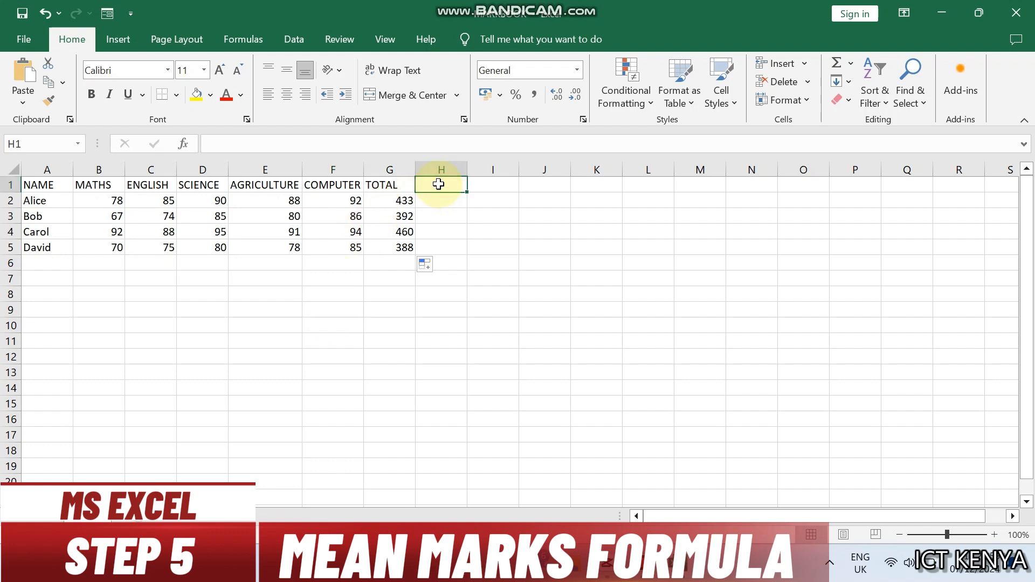
{"action": "type", "text": "AVERAGE"}
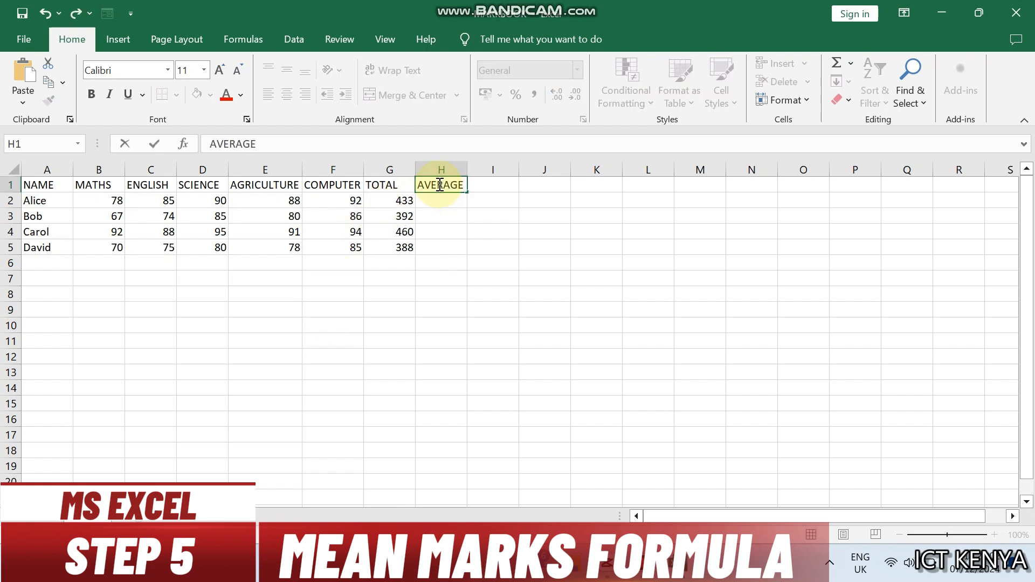
{"action": "key", "text": "Return"}
Step: Enter the formula =AVERAGE(B2:F2) in H2 to calculate the first student's mean mark
{"action": "type", "text": "=AVE"}
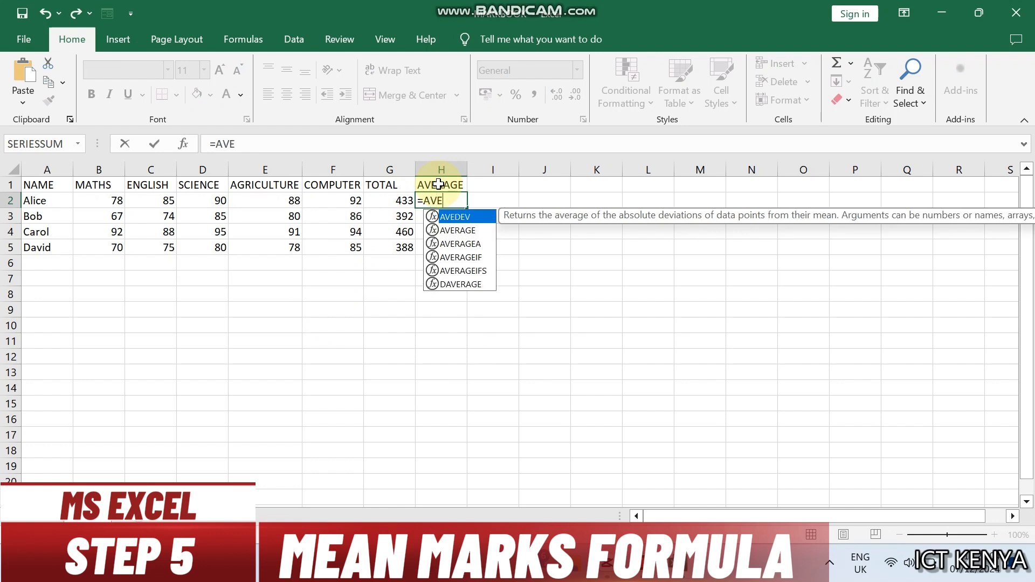
{"action": "type", "text": "RAGE("}
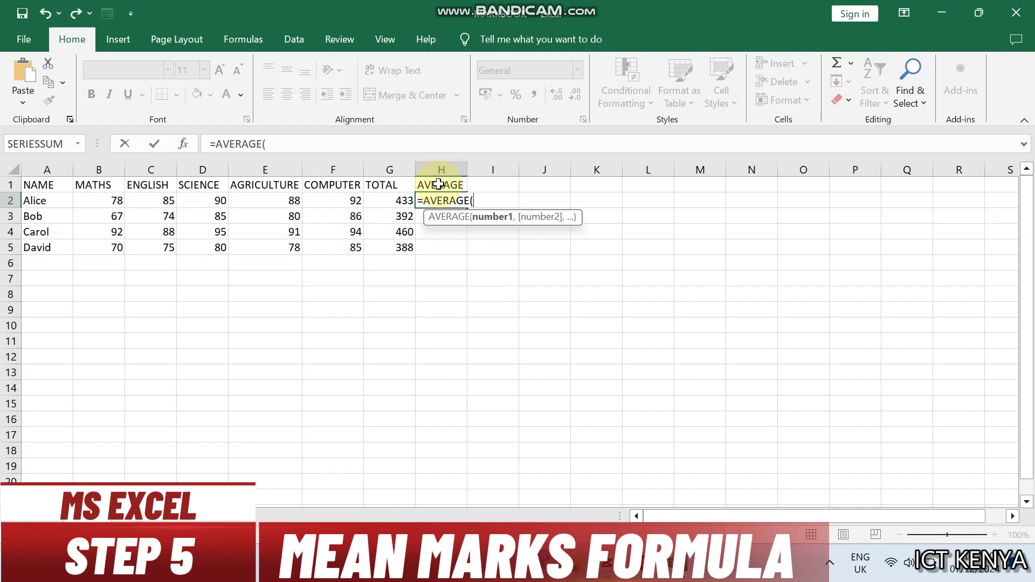
{"action": "left_click", "coordinate": [104, 201]}
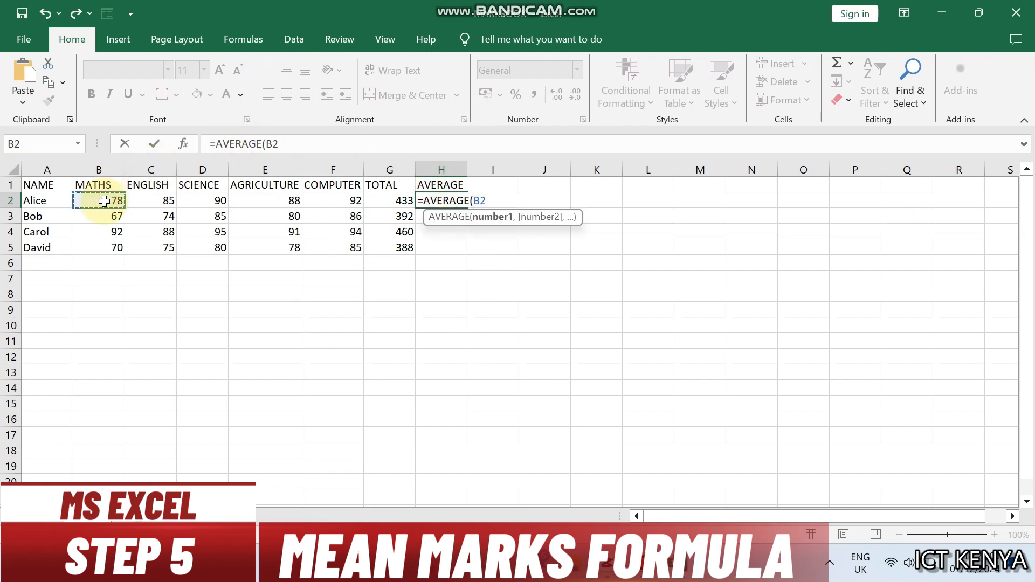
{"action": "type", "text": ":"}
{"action": "left_click", "coordinate": [104, 201]}
{"action": "left_click_drag", "start_coordinate": [104, 201], "coordinate": [333, 198]}
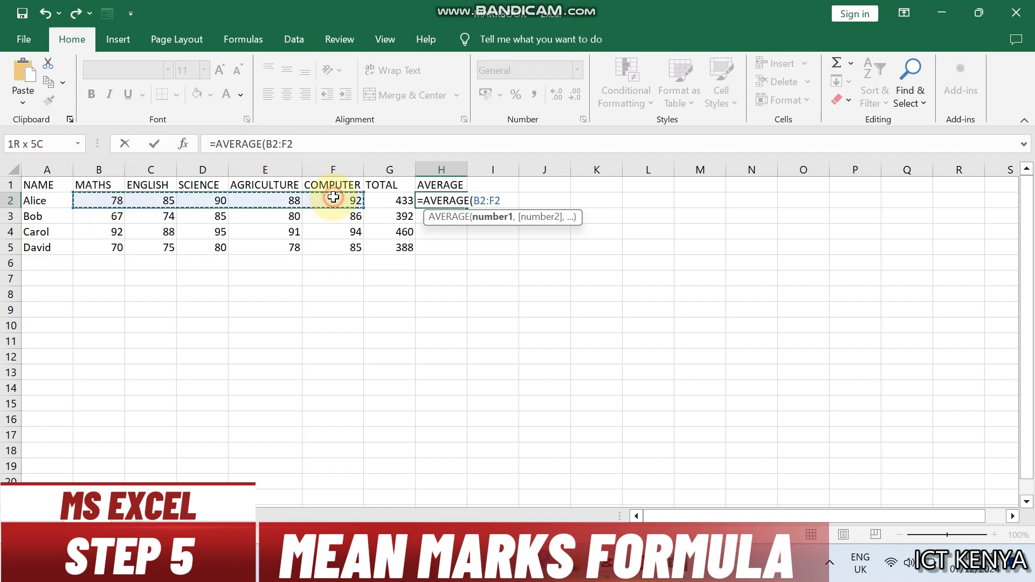
{"action": "type", "text": ")"}
{"action": "key", "text": "Return"}
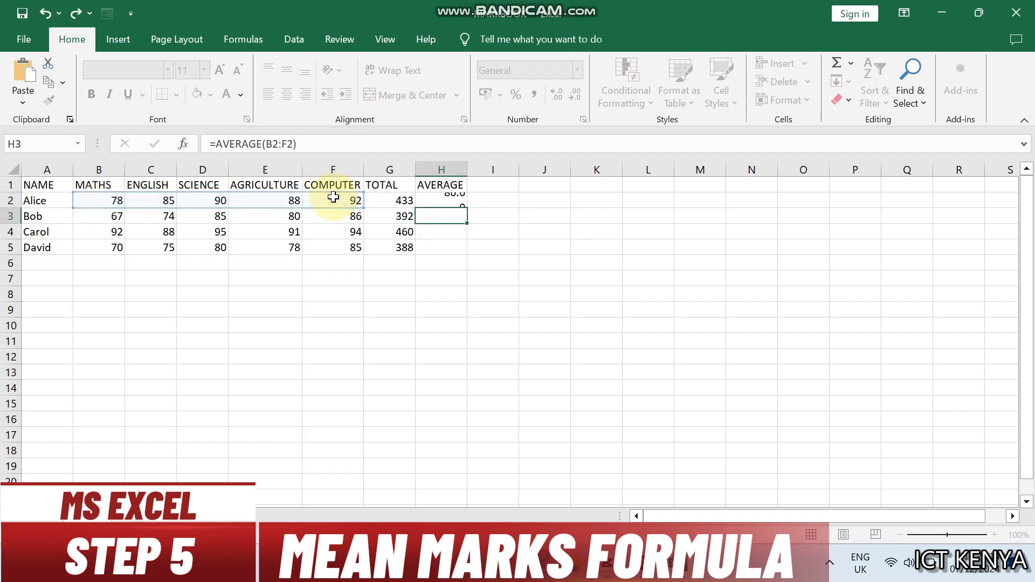
Step: Fill the average formula from H2 down to H5
{"action": "left_click", "coordinate": [448, 202]}
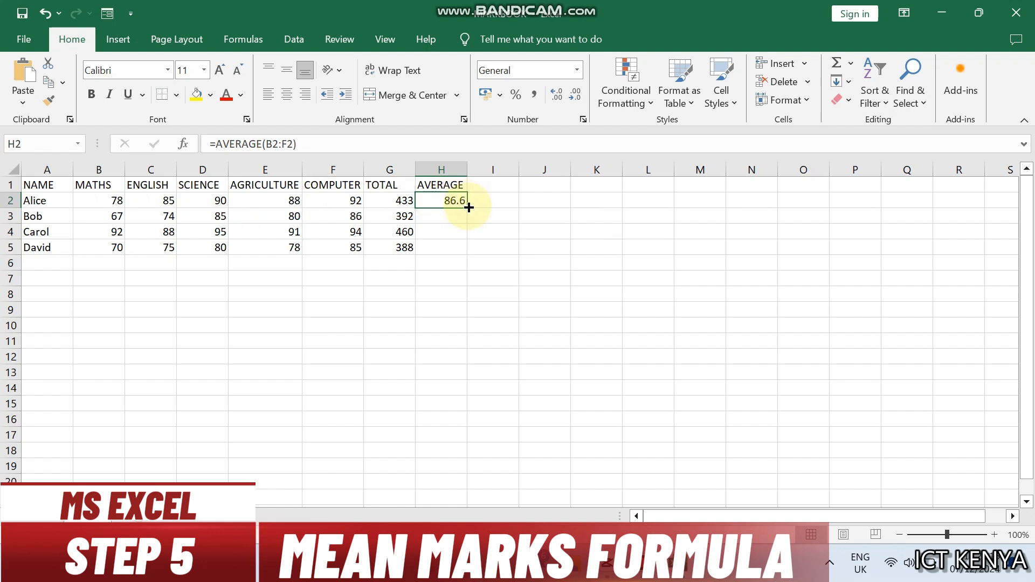
{"action": "left_click_drag", "start_coordinate": [468, 211], "coordinate": [473, 249]}
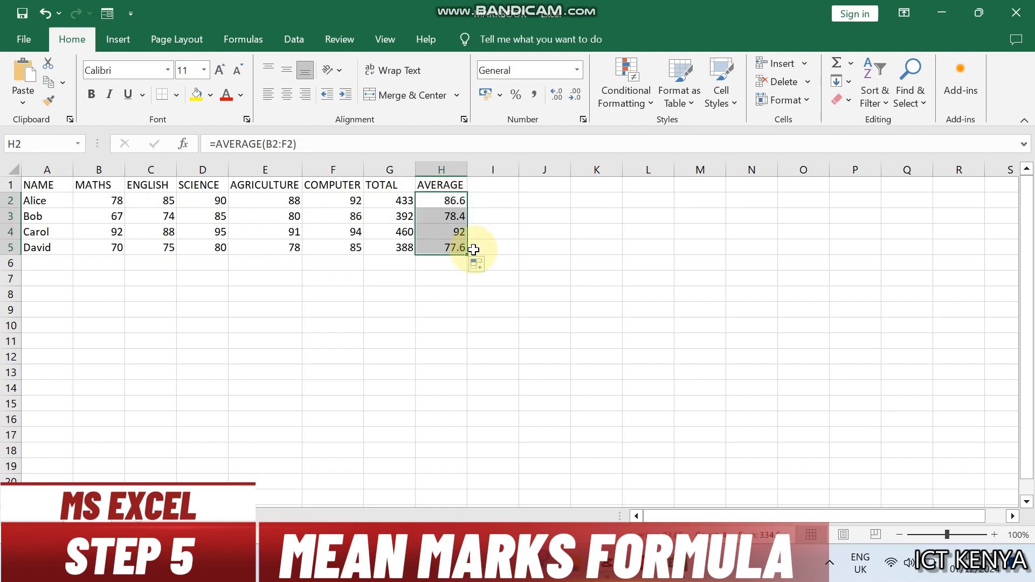
{"action": "left_click", "coordinate": [430, 278]}
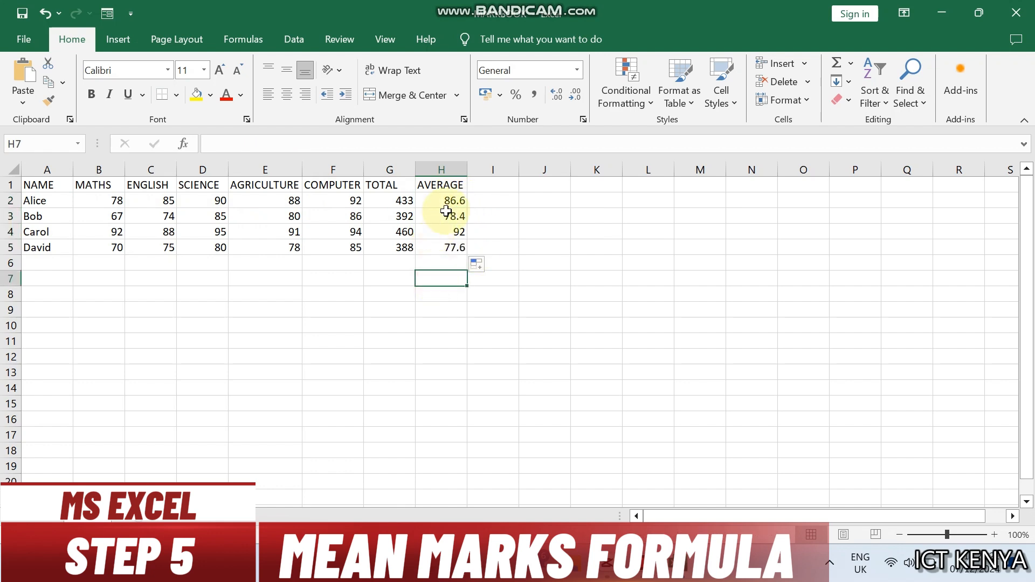
Step: Clear the averages in H3:H5 and auto-fill them again from the formula in H2
{"action": "left_click_drag", "start_coordinate": [447, 212], "coordinate": [452, 248]}
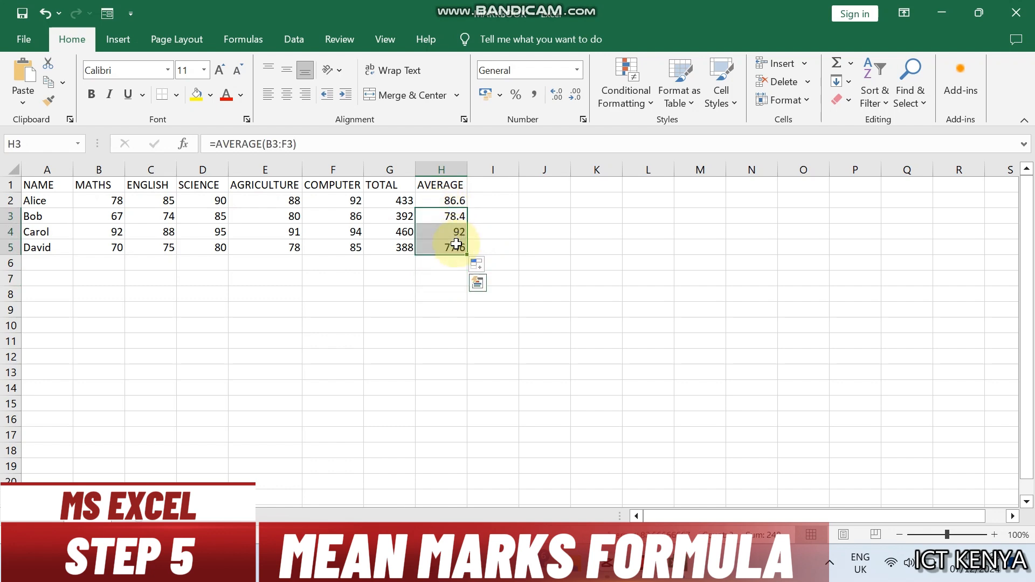
{"action": "key", "text": "Delete"}
{"action": "left_click", "coordinate": [453, 200]}
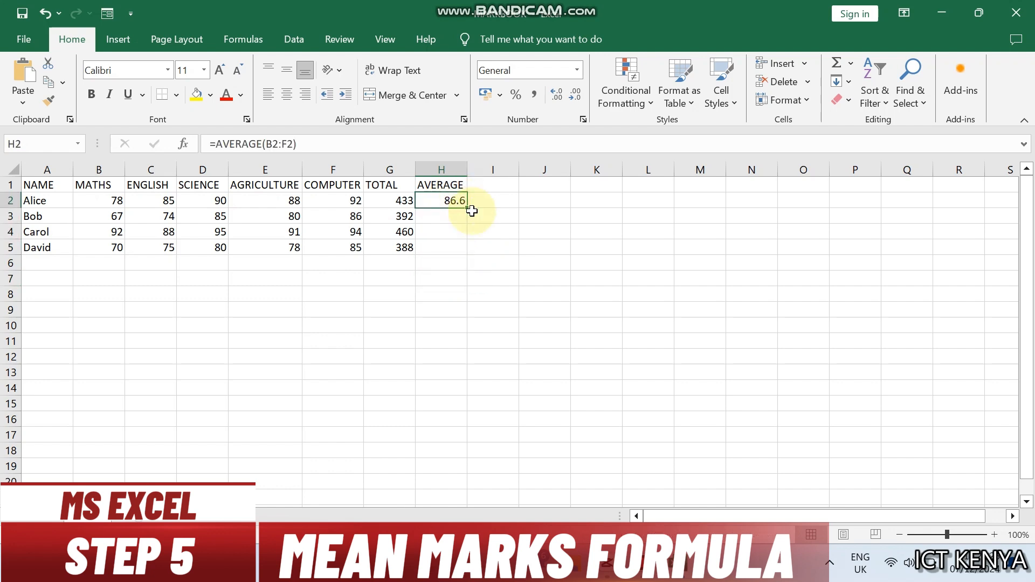
{"action": "double_click", "coordinate": [469, 210]}
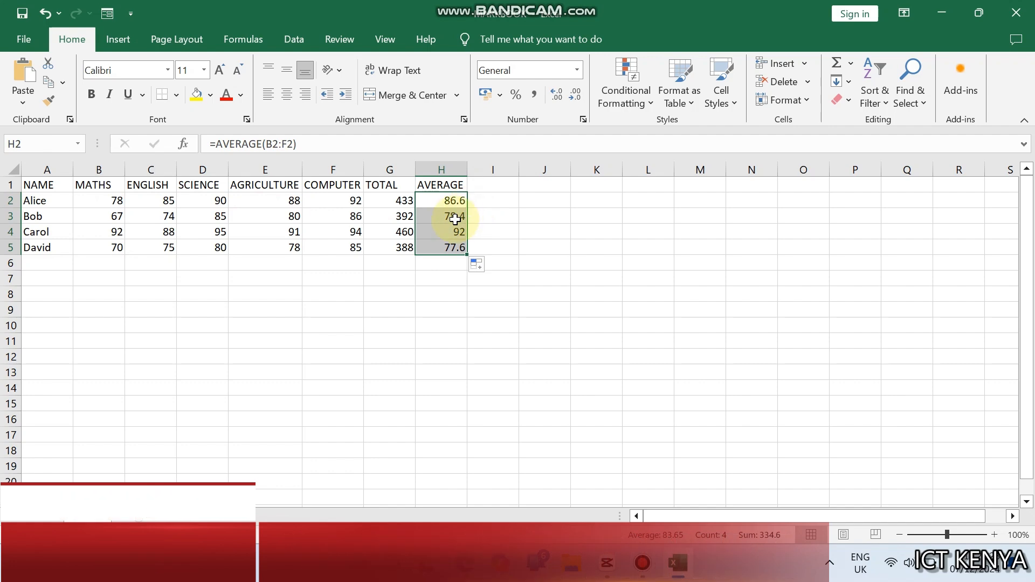
{"action": "left_click", "coordinate": [456, 216]}
{"action": "left_click", "coordinate": [464, 296]}
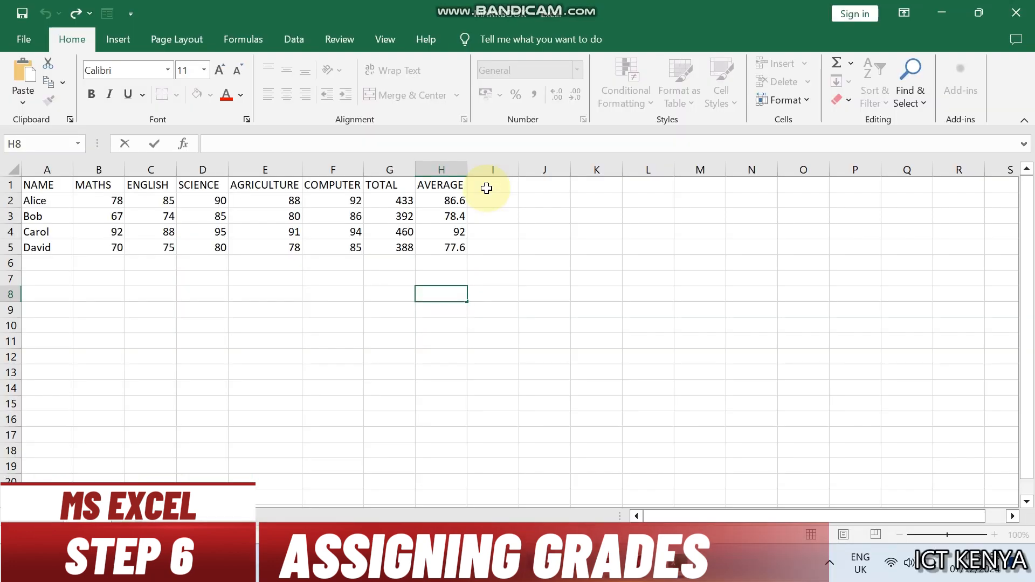
Step: Add the column header GRADES in cell I1
{"action": "left_click", "coordinate": [486, 187]}
{"action": "type", "text": "GRADES"}
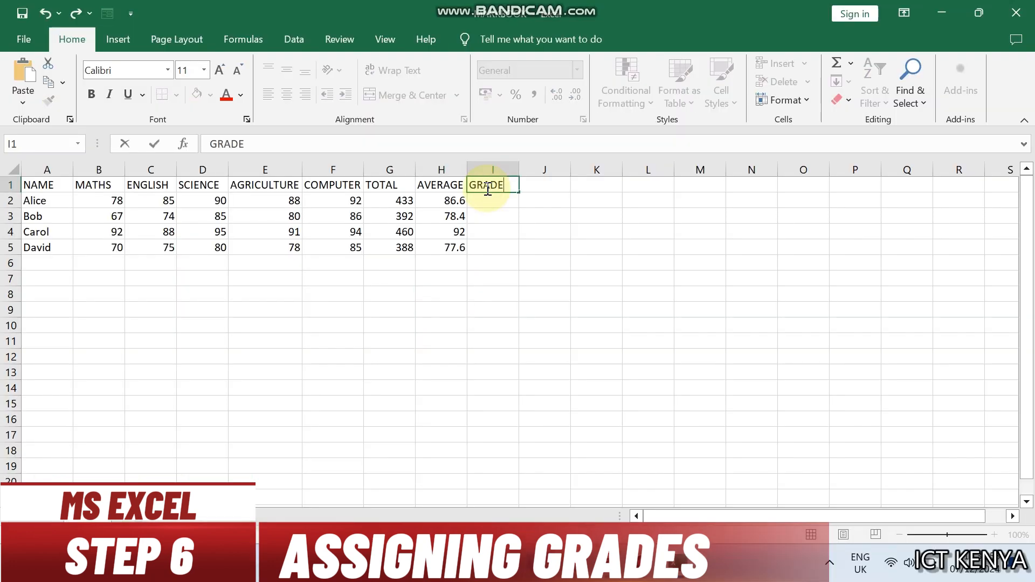
{"action": "key", "text": "Return"}
Step: Enter =IF(H2>=80,"A",IF(H2>=70,"B",IF(H2>=60,"C","D"))) in I2 to grade the first student's average
{"action": "type", "text": "=if"}
{"action": "key", "text": "Tab"}
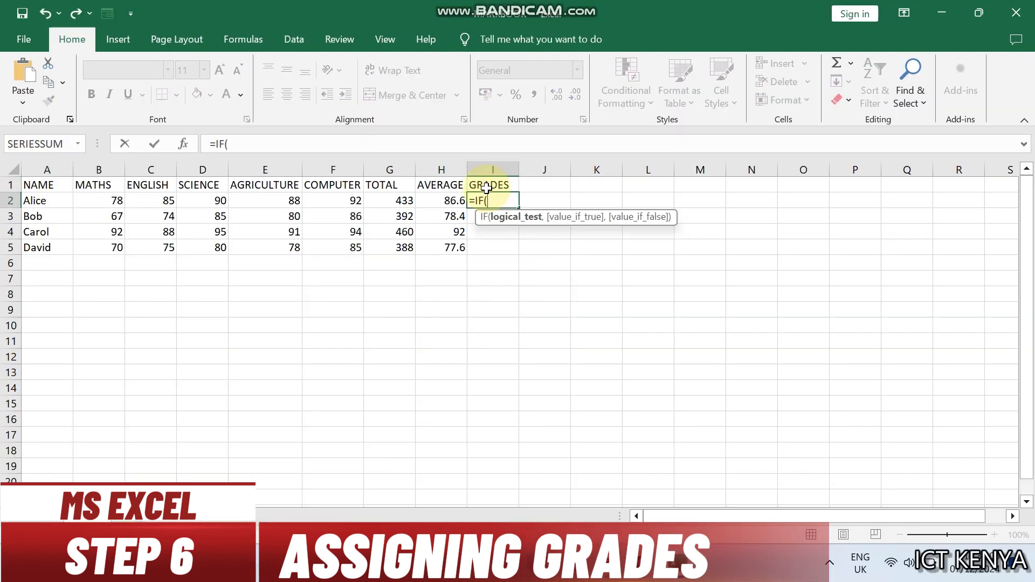
{"action": "left_click", "coordinate": [445, 198]}
{"action": "type", "text": ">"}
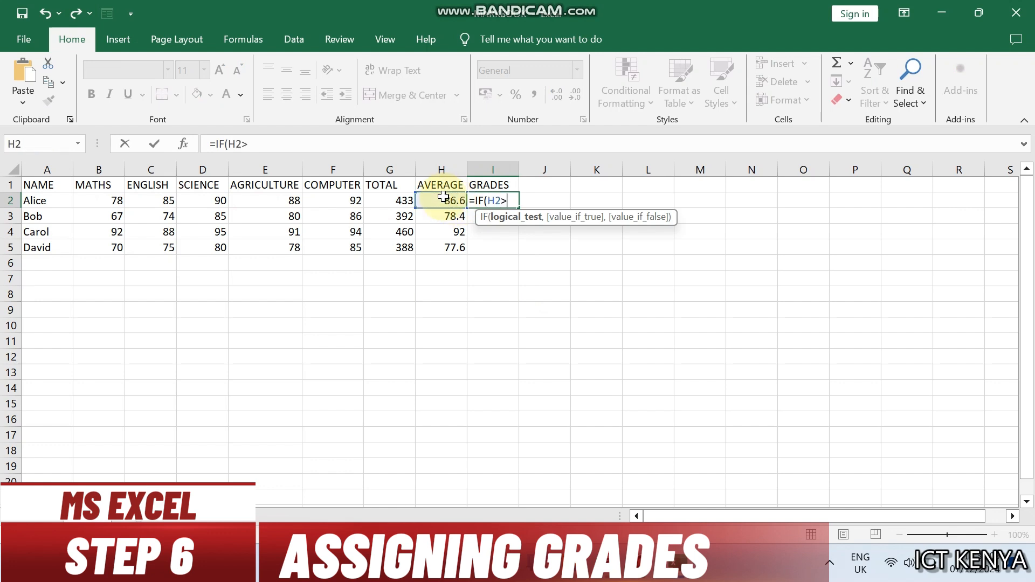
{"action": "type", "text": "=80,\"A\","}
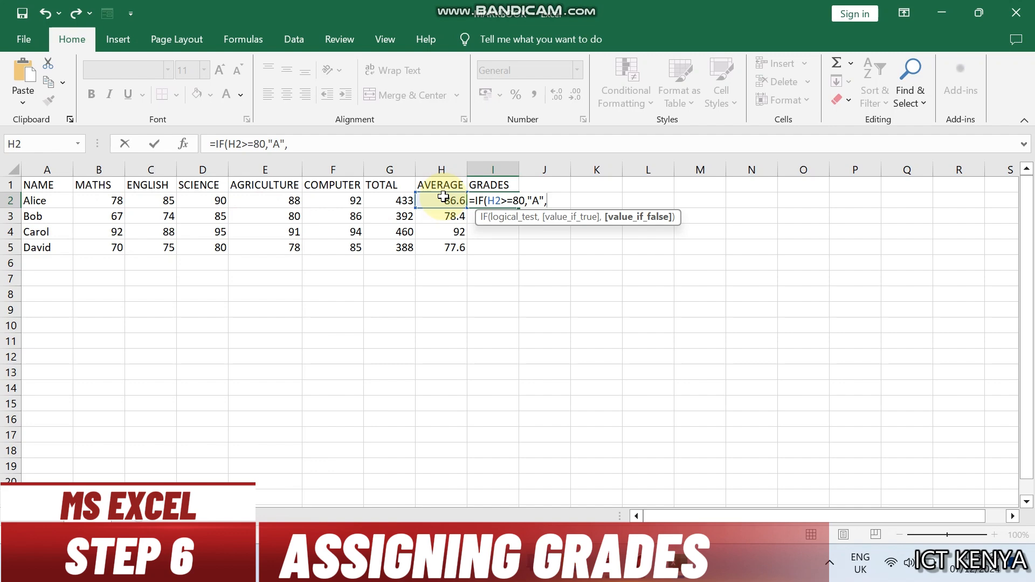
{"action": "type", "text": "IF("}
{"action": "left_click", "coordinate": [443, 197]}
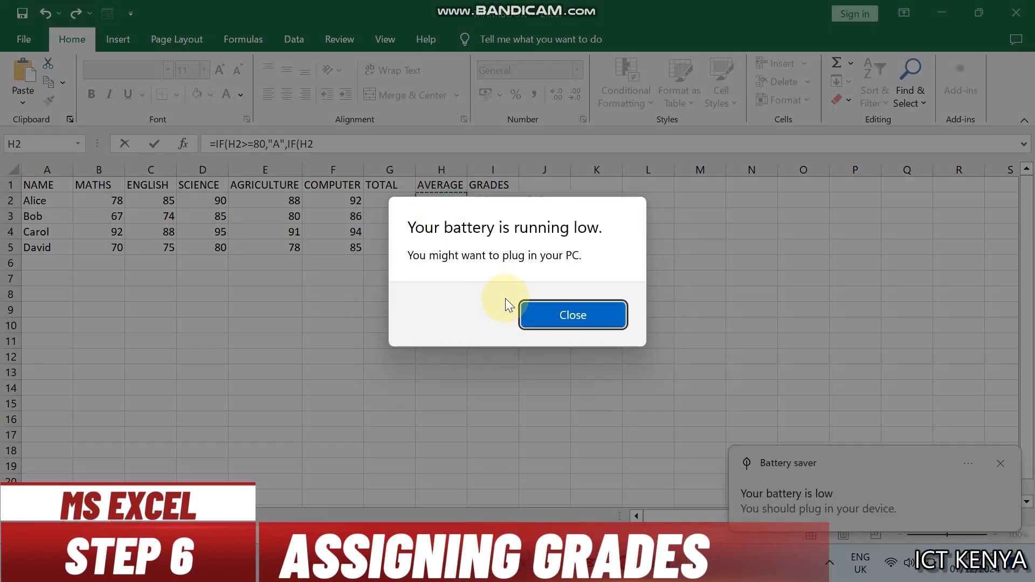
{"action": "left_click", "coordinate": [545, 316]}
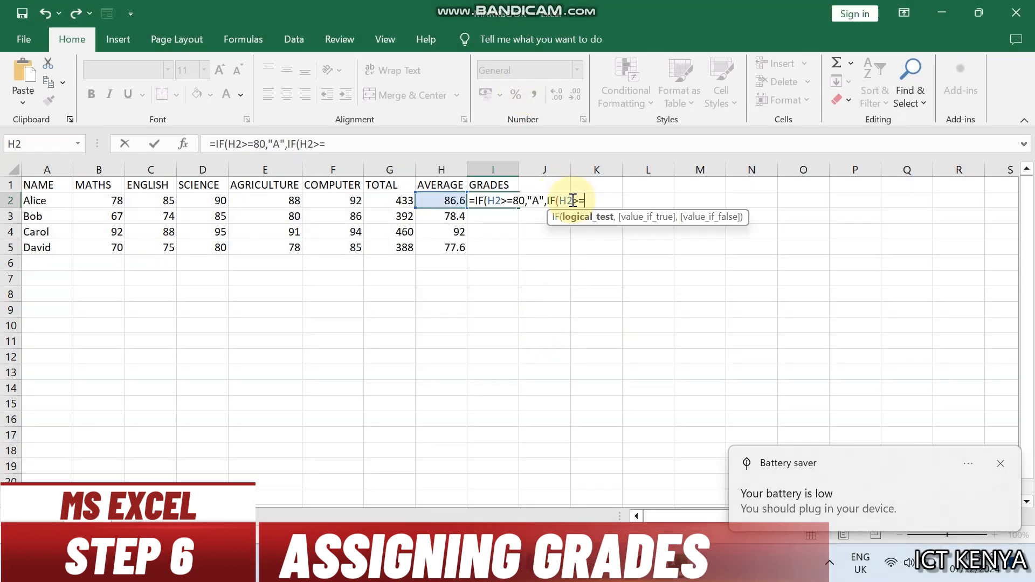
{"action": "type", "text": ">=70,\"B\",IF("}
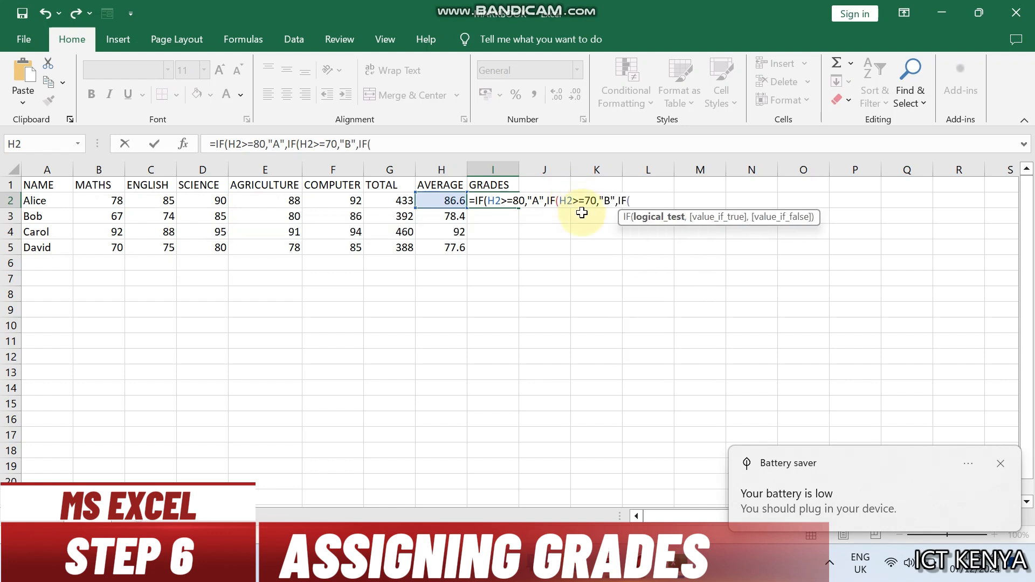
{"action": "left_click", "coordinate": [450, 199]}
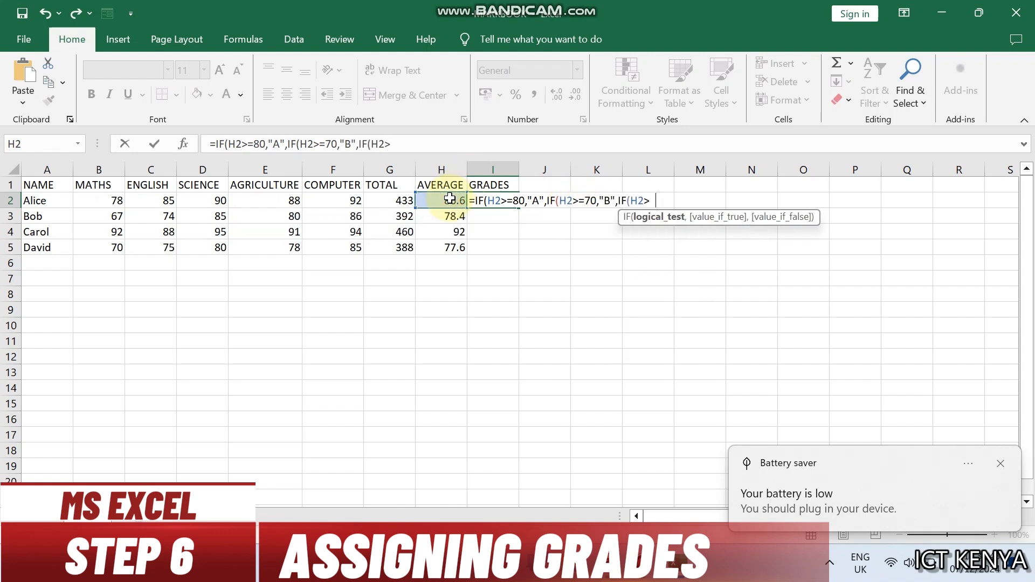
{"action": "type", "text": ">=60,\"C\""}
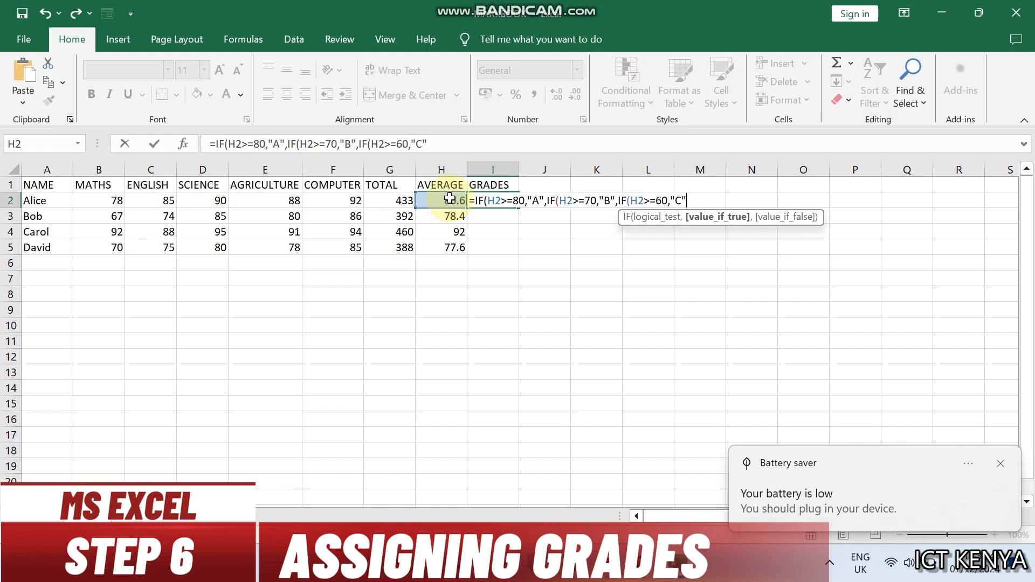
{"action": "type", "text": ",\"D\""}
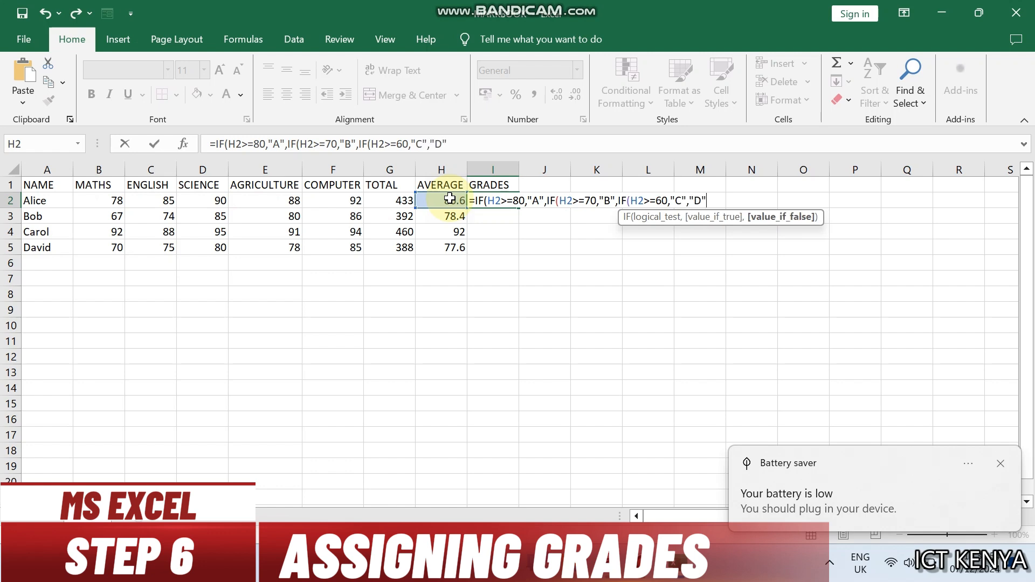
{"action": "type", "text": "))"}
{"action": "key", "text": "Return"}
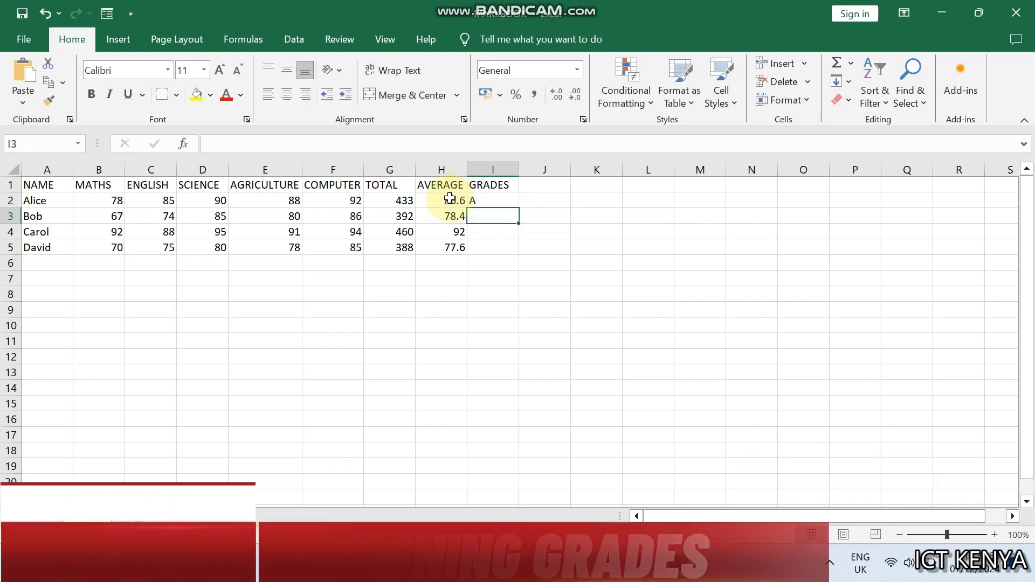
Step: Fill the grade formula from I2 down to I5 for the remaining students
{"action": "left_click", "coordinate": [485, 200]}
{"action": "double_click", "coordinate": [520, 208]}
{"action": "left_click", "coordinate": [561, 221]}
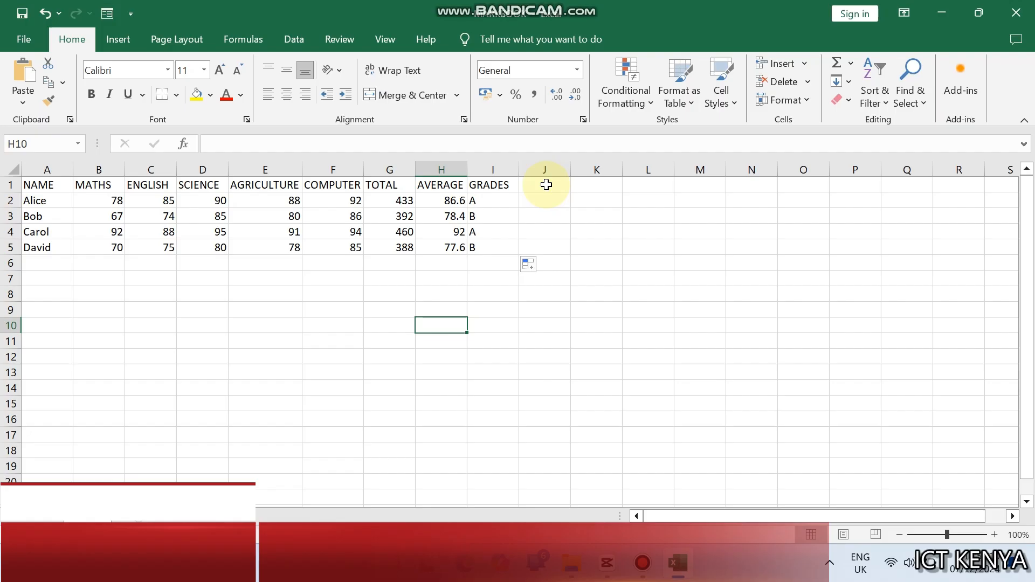
Step: Add the column header POSITION in cell J1
{"action": "left_click", "coordinate": [546, 185]}
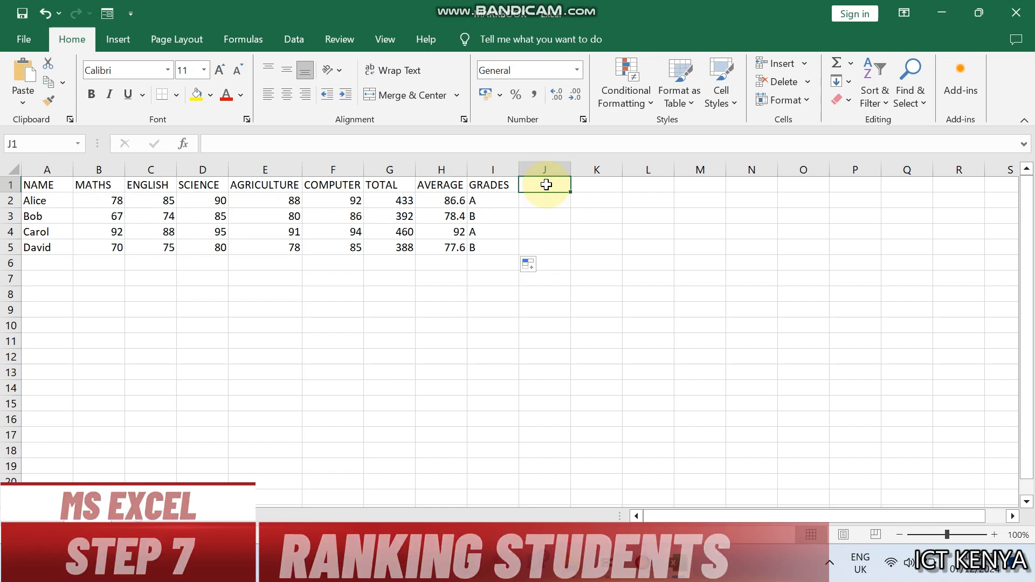
{"action": "type", "text": "POSITION"}
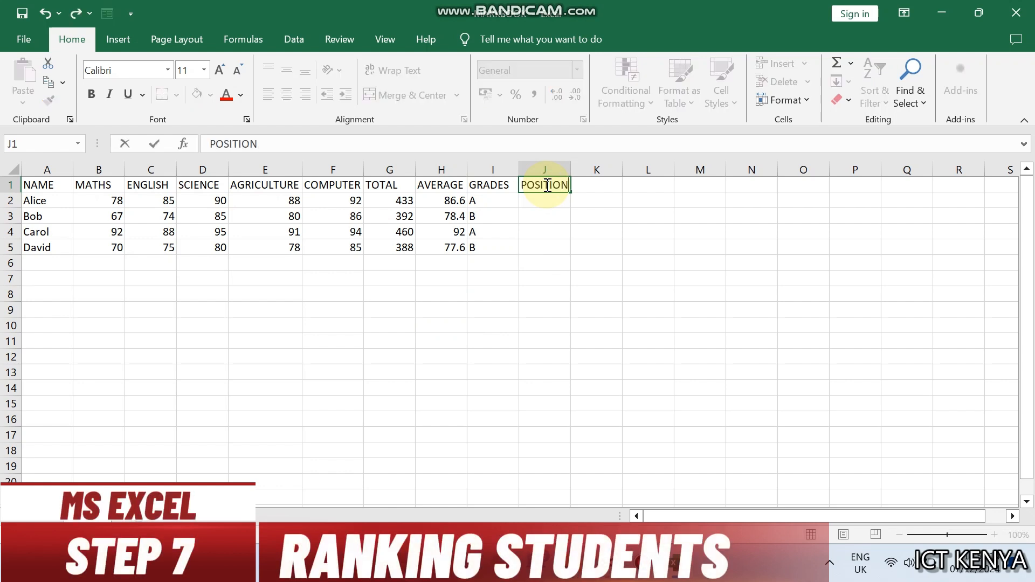
{"action": "key", "text": "Return"}
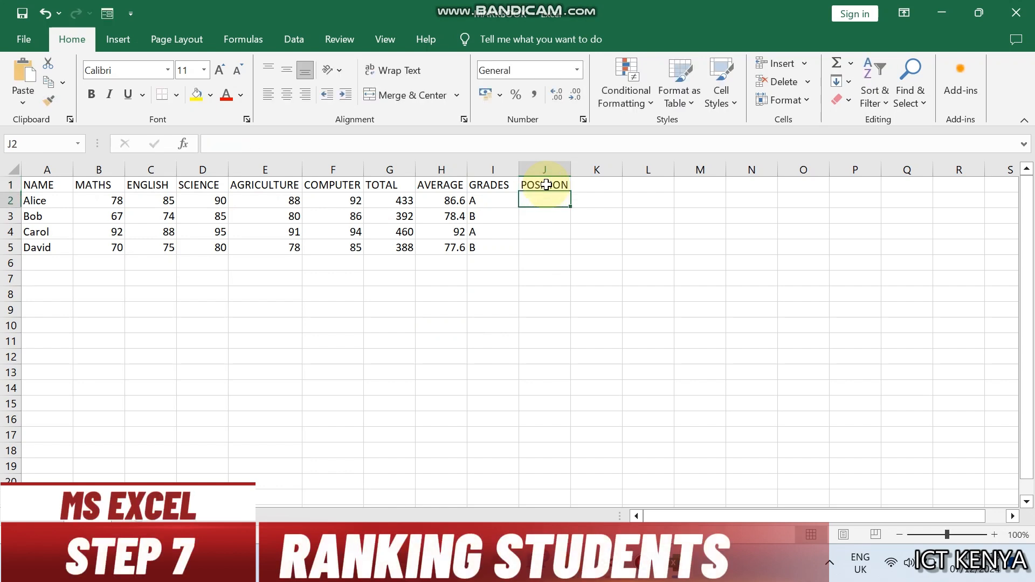
Step: Define the name TOTALMARKS for the total marks in G2:G5, with workbook scope
{"action": "left_click_drag", "start_coordinate": [399, 196], "coordinate": [396, 252]}
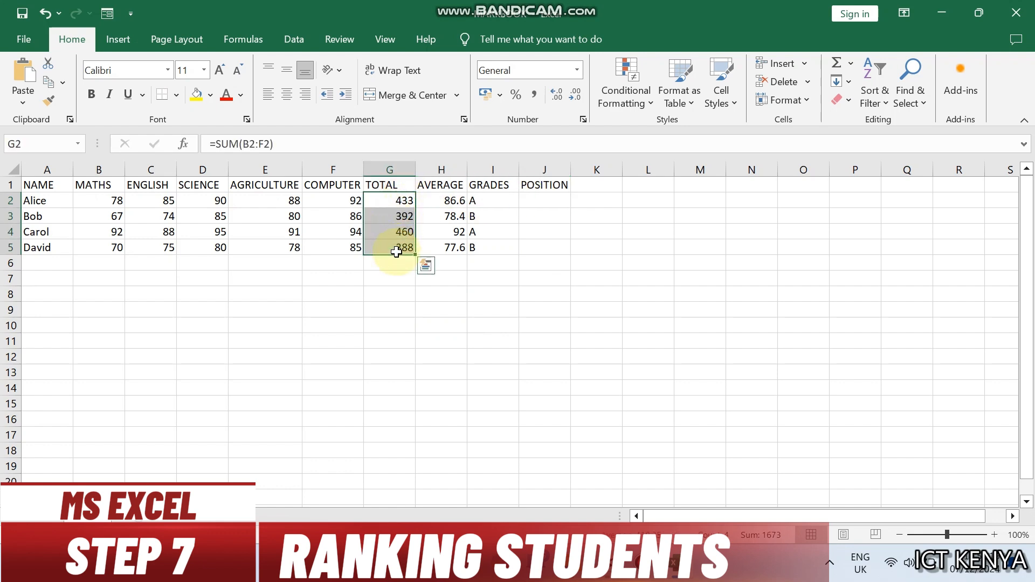
{"action": "left_click", "coordinate": [253, 38]}
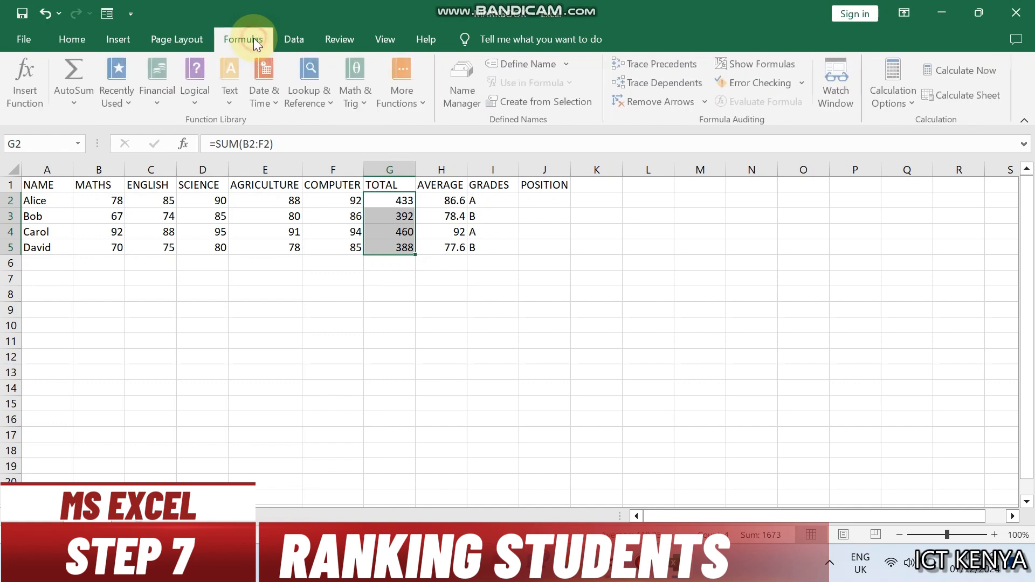
{"action": "left_click", "coordinate": [543, 64]}
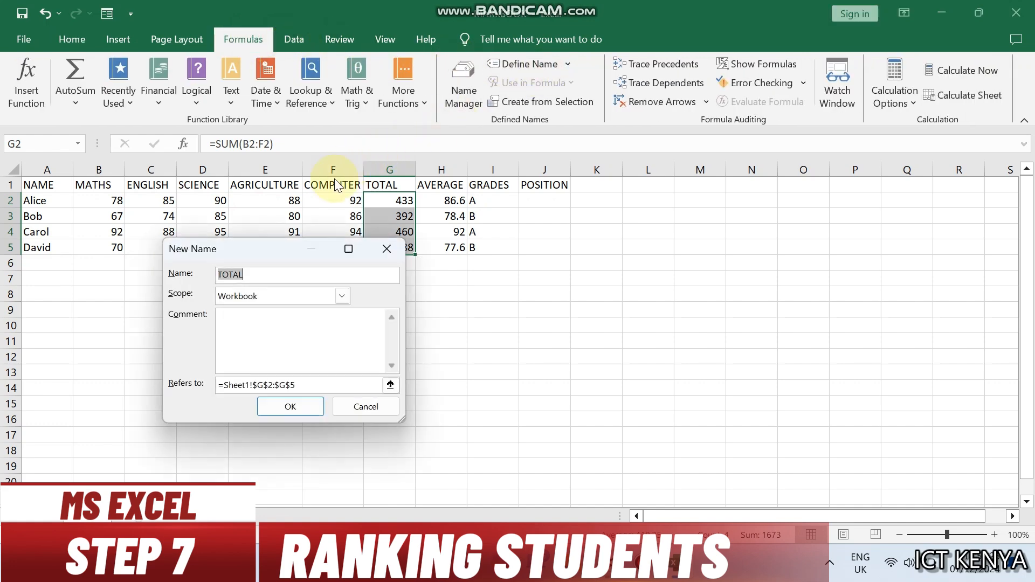
{"action": "type", "text": "TOTALMARKS"}
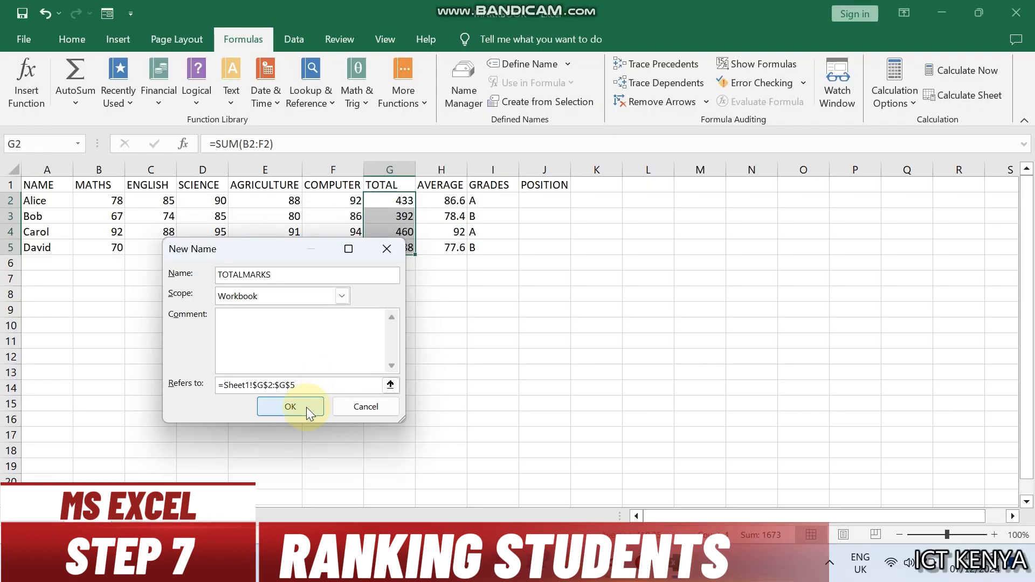
{"action": "left_click", "coordinate": [306, 407]}
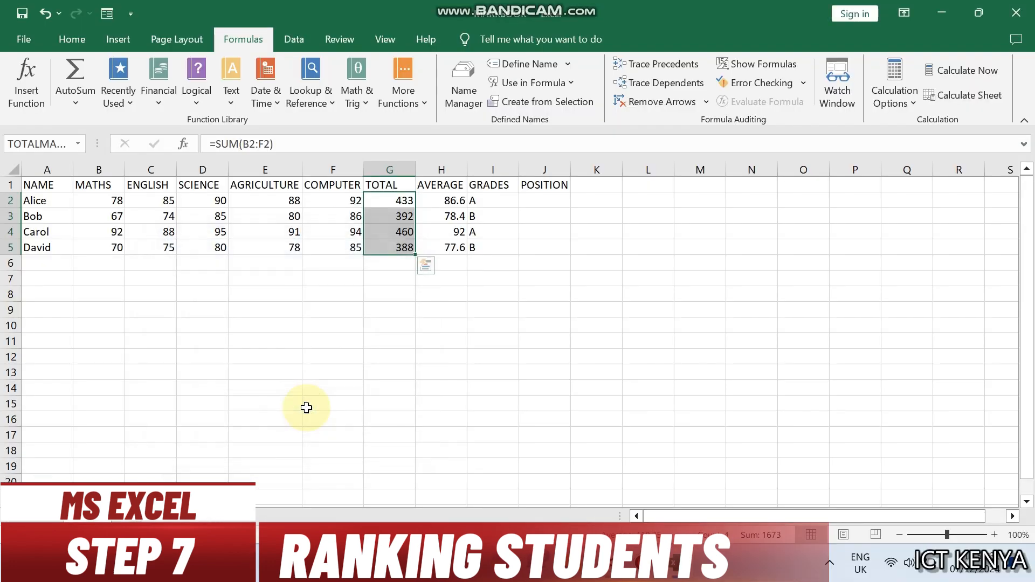
Step: Enter the formula =RANK(G2,TOTALMARKS,0) in J2 to rank the first student's total in descending order
{"action": "left_click", "coordinate": [530, 204]}
{"action": "type", "text": "=RAN"}
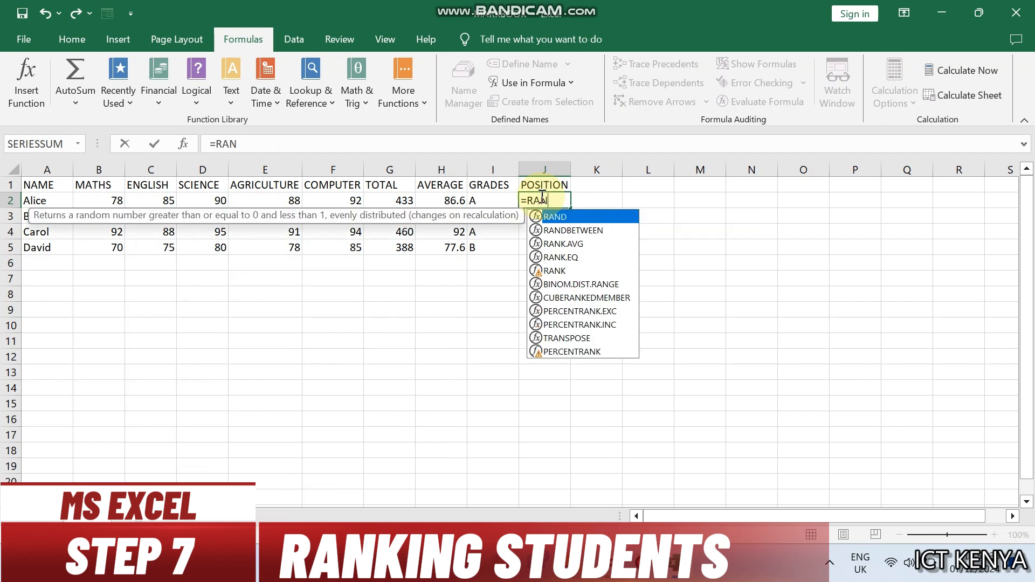
{"action": "type", "text": "K("}
{"action": "left_click", "coordinate": [380, 200]}
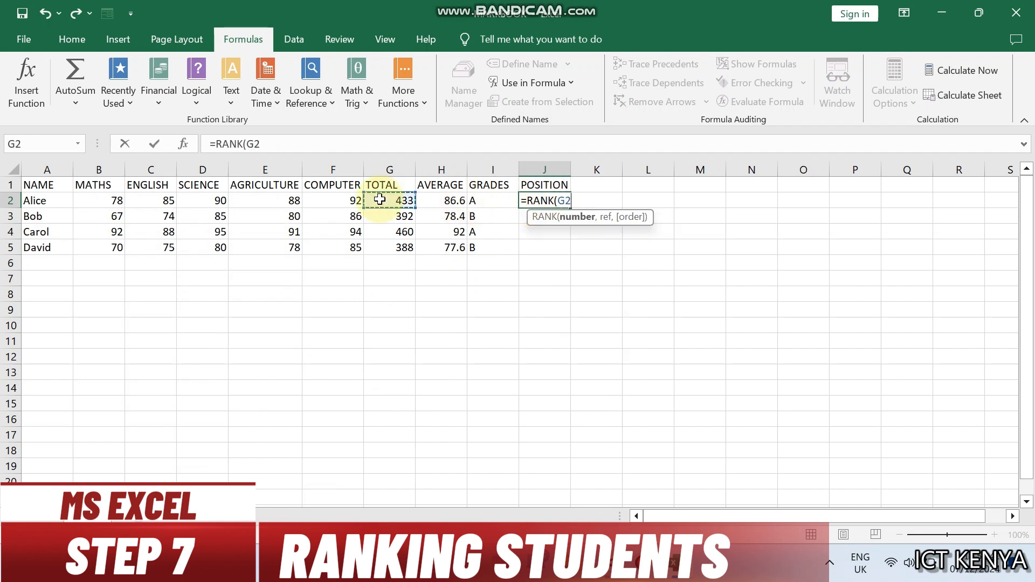
{"action": "type", "text": ",TOTALMARKS,"}
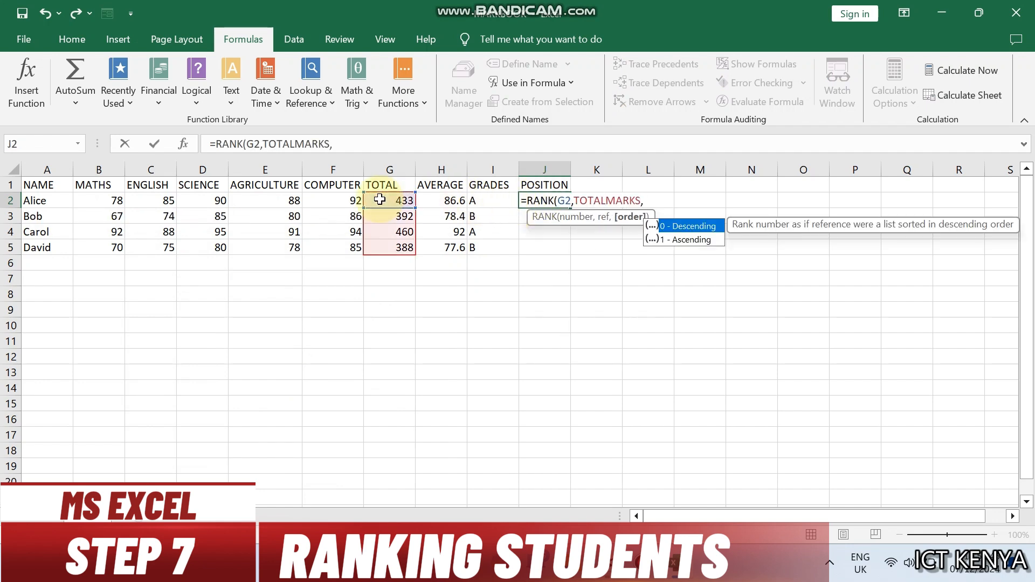
{"action": "type", "text": "0)"}
{"action": "key", "text": "Return"}
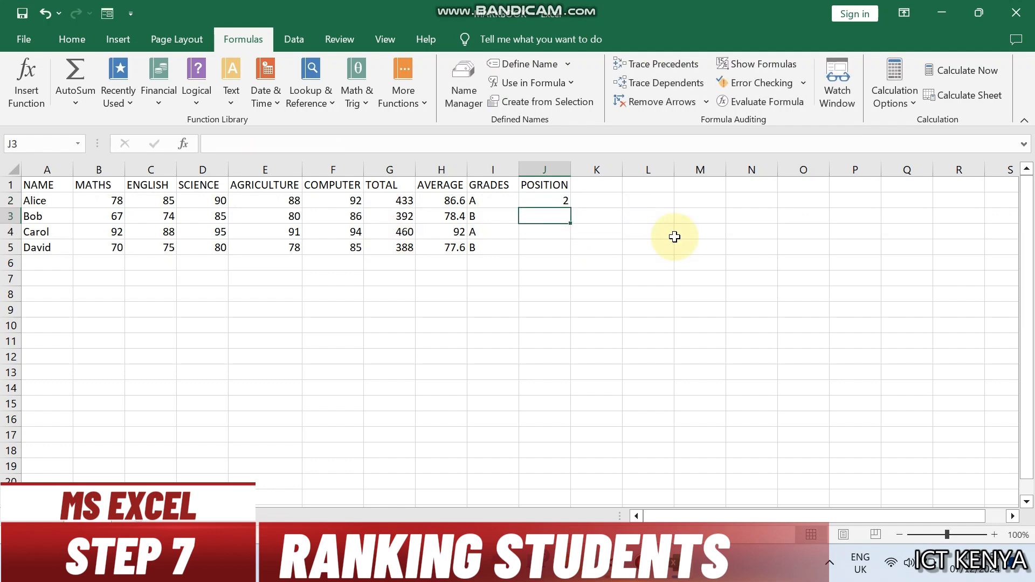
Step: Fill the rank formula from J2 down to J5
{"action": "left_click", "coordinate": [557, 197]}
{"action": "left_click_drag", "start_coordinate": [569, 206], "coordinate": [572, 251]}
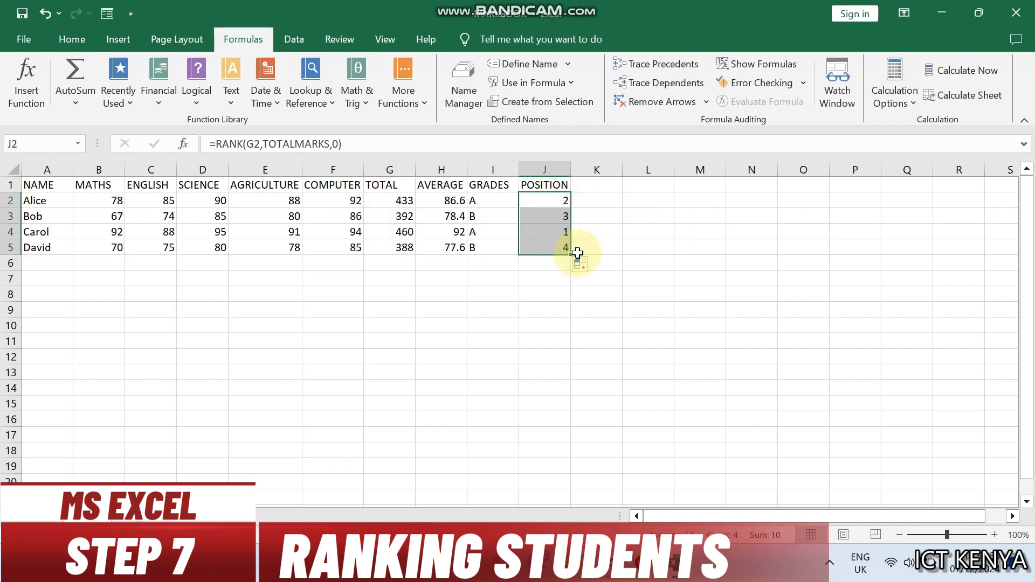
{"action": "left_click", "coordinate": [577, 251]}
Step: Inspect the rank formulas in the POSITION column and the full range name assigned to G2:G5
{"action": "left_click", "coordinate": [551, 230]}
{"action": "left_click", "coordinate": [539, 202]}
{"action": "left_click", "coordinate": [542, 215]}
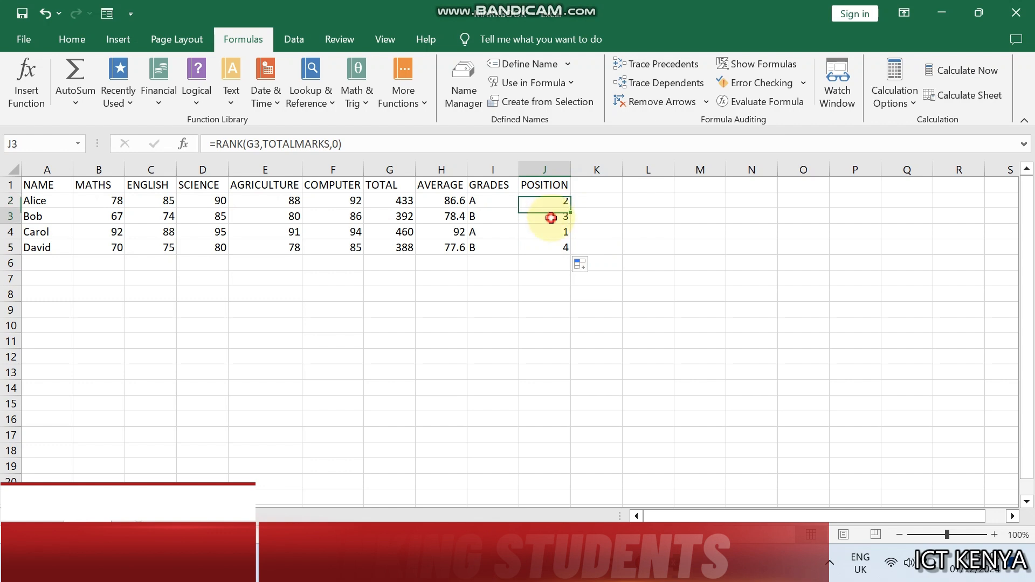
{"action": "left_click", "coordinate": [555, 248]}
{"action": "left_click_drag", "start_coordinate": [399, 200], "coordinate": [399, 248]}
{"action": "left_click_drag", "start_coordinate": [97, 144], "coordinate": [139, 143]}
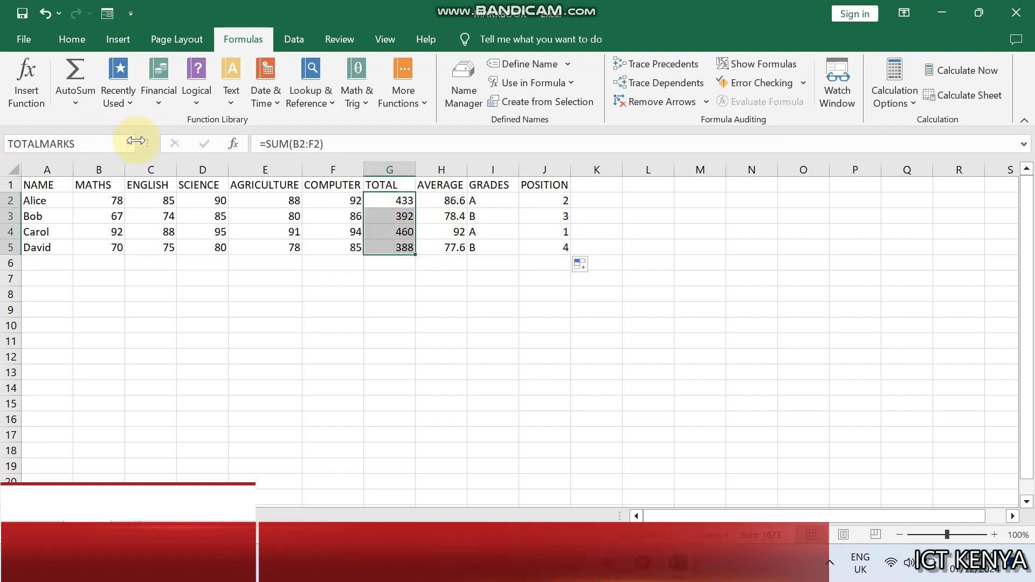
{"action": "left_click", "coordinate": [580, 405]}
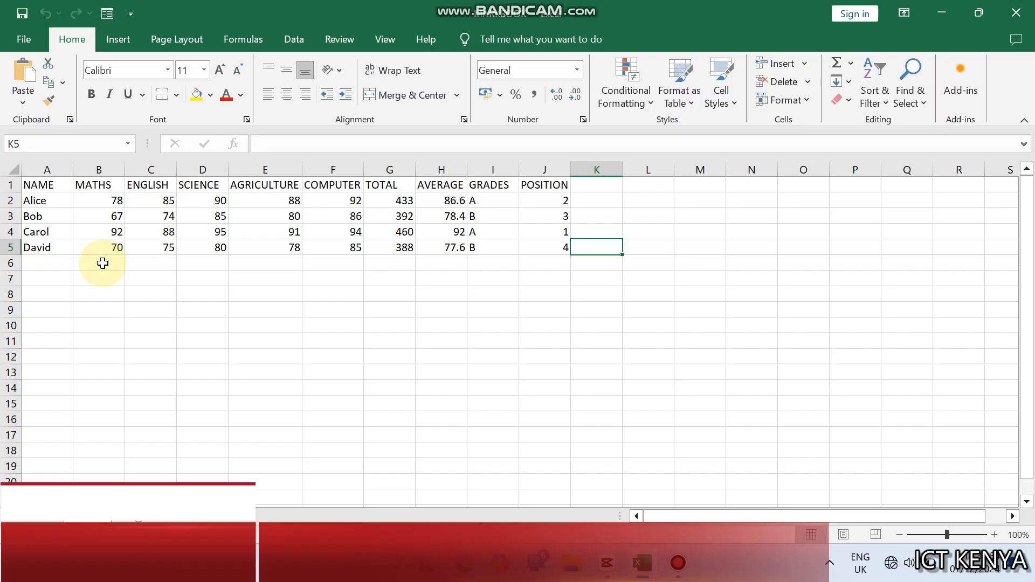
Step: Add the row label AVERAGE in cell A7 below the student list
{"action": "left_click", "coordinate": [37, 273]}
{"action": "type", "text": "AVERAGE"}
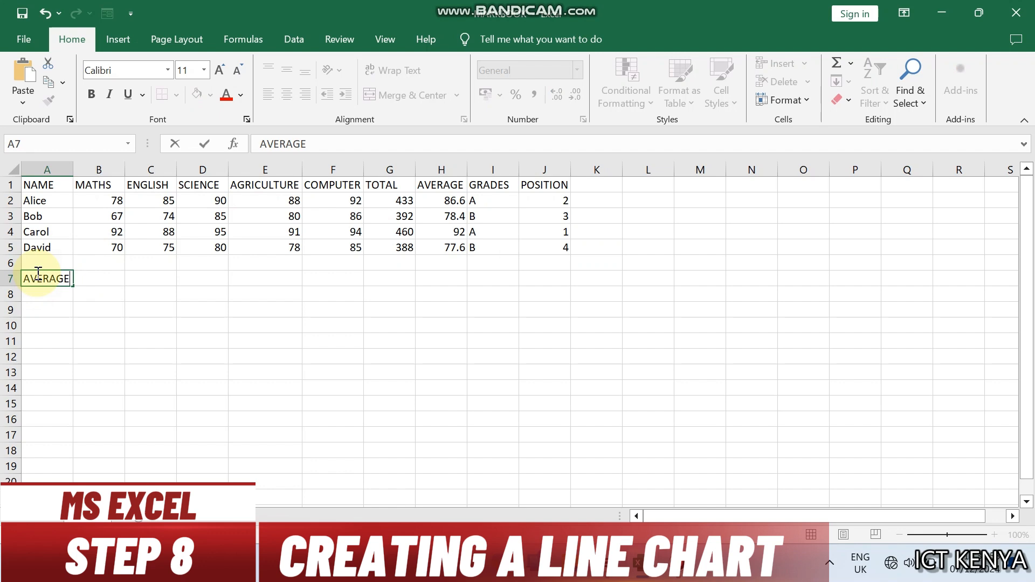
{"action": "key", "text": "Tab"}
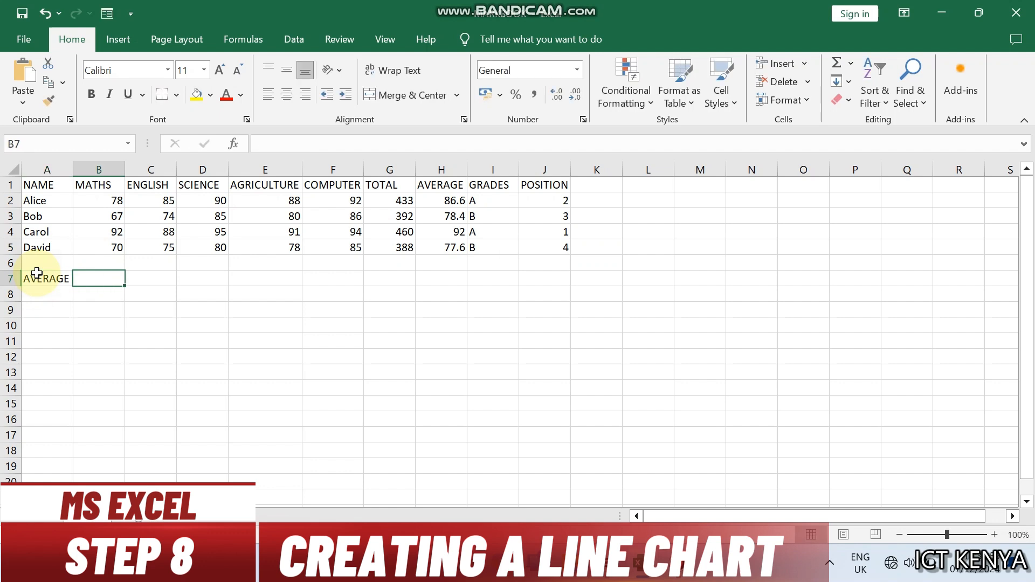
Step: Enter the formula =AVERAGE(B2:B5) in B7 and fill it across to F7 for all five subjects
{"action": "type", "text": "=AVERAGE"}
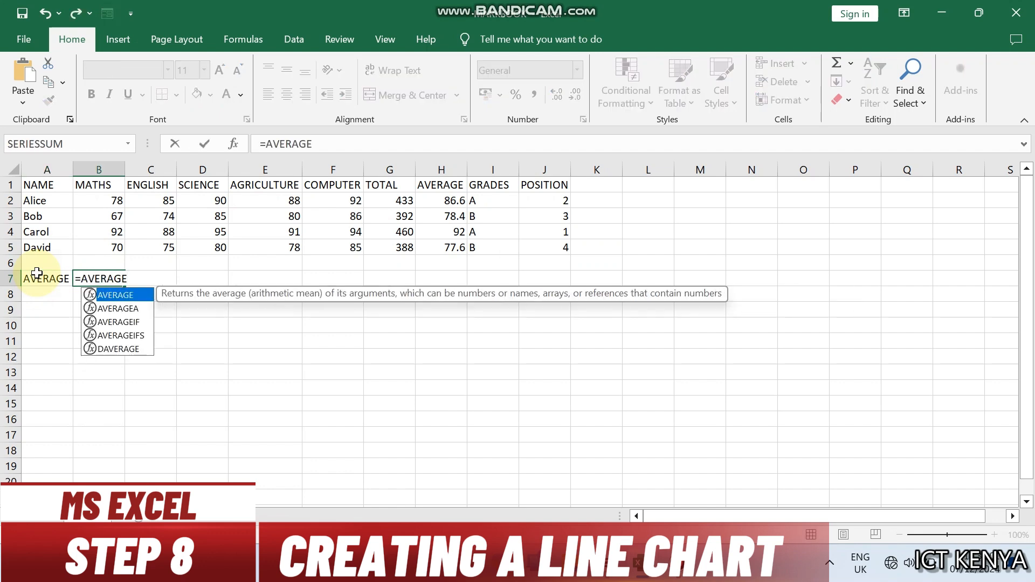
{"action": "type", "text": "("}
{"action": "left_click", "coordinate": [119, 200]}
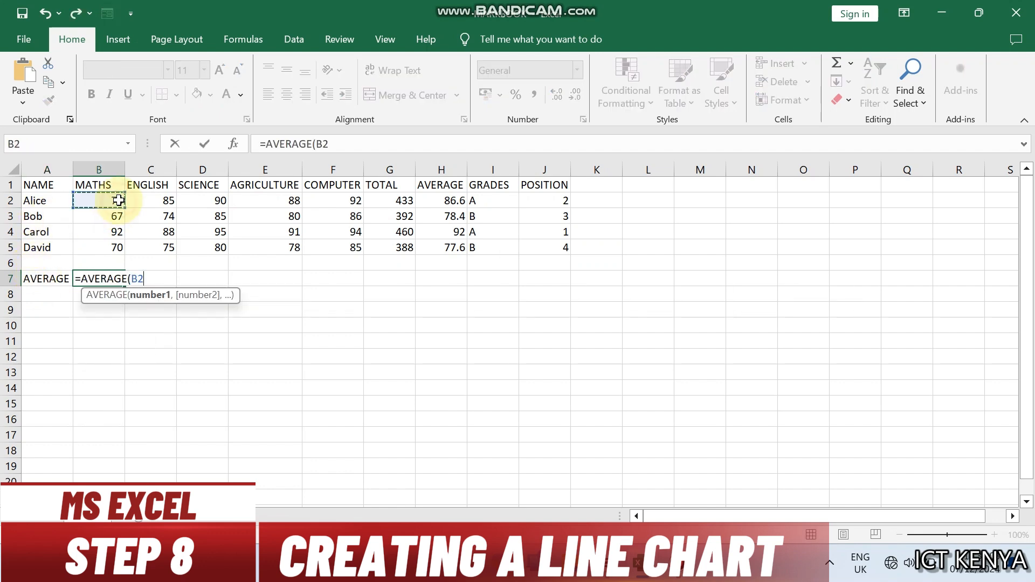
{"action": "left_click_drag", "start_coordinate": [119, 201], "coordinate": [113, 247]}
{"action": "key", "text": "Return"}
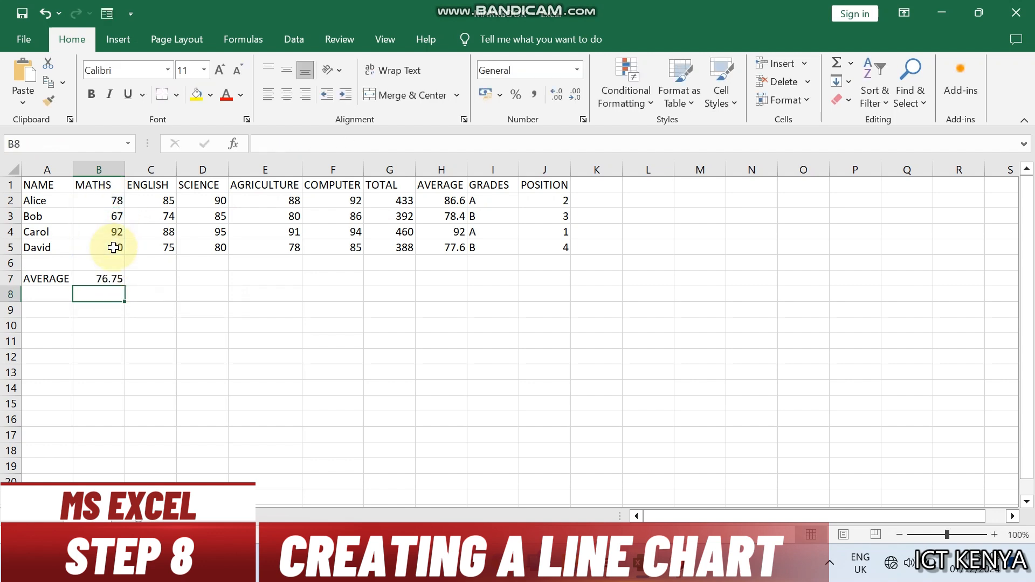
{"action": "left_click", "coordinate": [105, 280]}
{"action": "left_click_drag", "start_coordinate": [125, 287], "coordinate": [341, 286]}
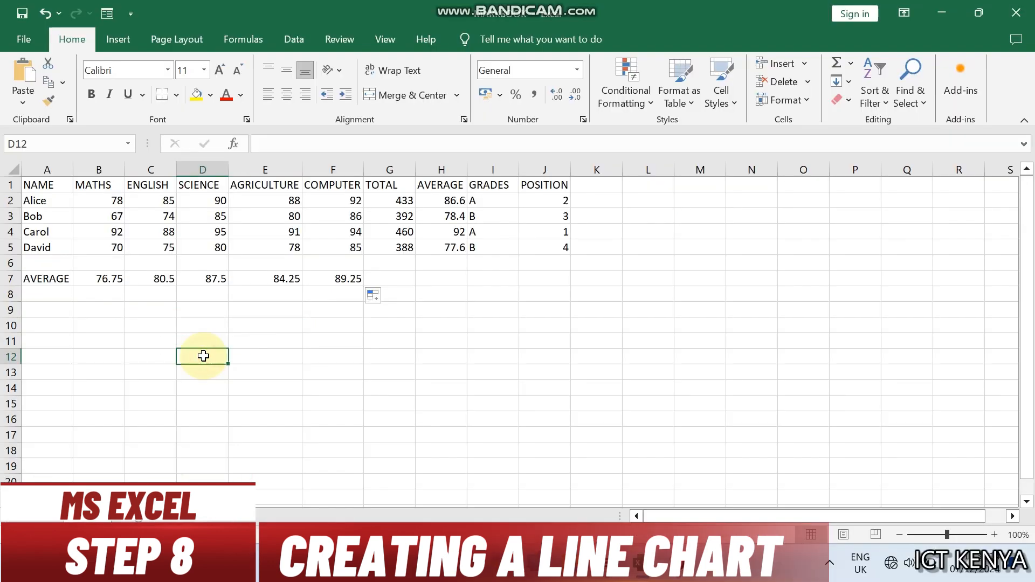
Step: Insert a basic 2-D line chart from the subject headers B1:F1 and the subject averages B7:F7
{"action": "left_click_drag", "start_coordinate": [96, 185], "coordinate": [337, 183]}
{"action": "left_click_drag", "start_coordinate": [112, 279], "coordinate": [335, 278]}
{"action": "left_click", "coordinate": [117, 42]}
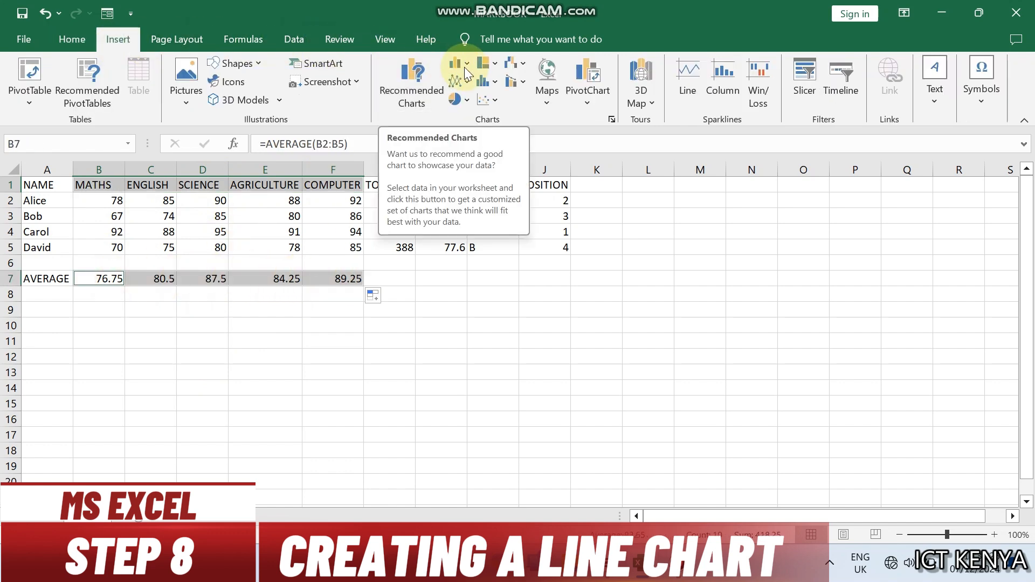
{"action": "left_click", "coordinate": [465, 81]}
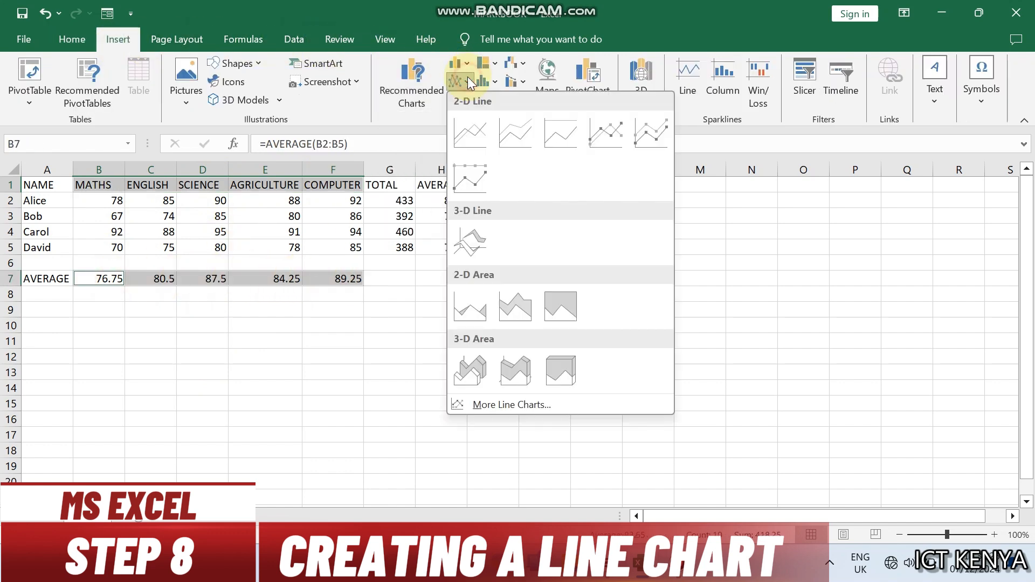
{"action": "left_click", "coordinate": [475, 132]}
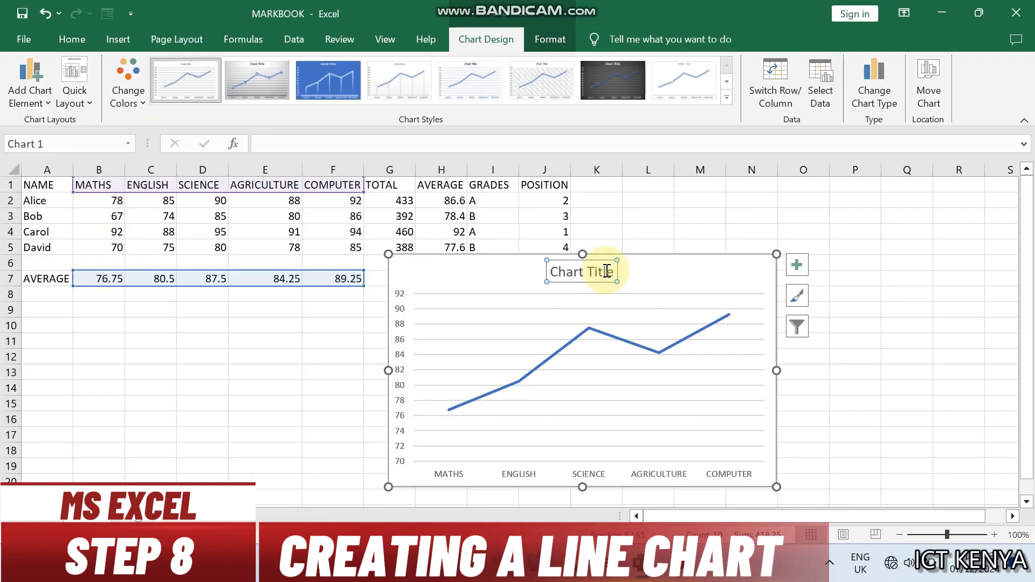
Step: Replace the line chart's title with END TERM I 2025 EXAM RESULTS
{"action": "key", "text": "BackSpace"}
{"action": "key", "text": "BackSpace"}
{"action": "key", "text": "BackSpace"}
{"action": "key", "text": "BackSpace"}
{"action": "key", "text": "BackSpace"}
{"action": "key", "text": "BackSpace"}
{"action": "key", "text": "BackSpace"}
{"action": "key", "text": "BackSpace"}
{"action": "key", "text": "BackSpace"}
{"action": "key", "text": "BackSpace"}
{"action": "key", "text": "BackSpace"}
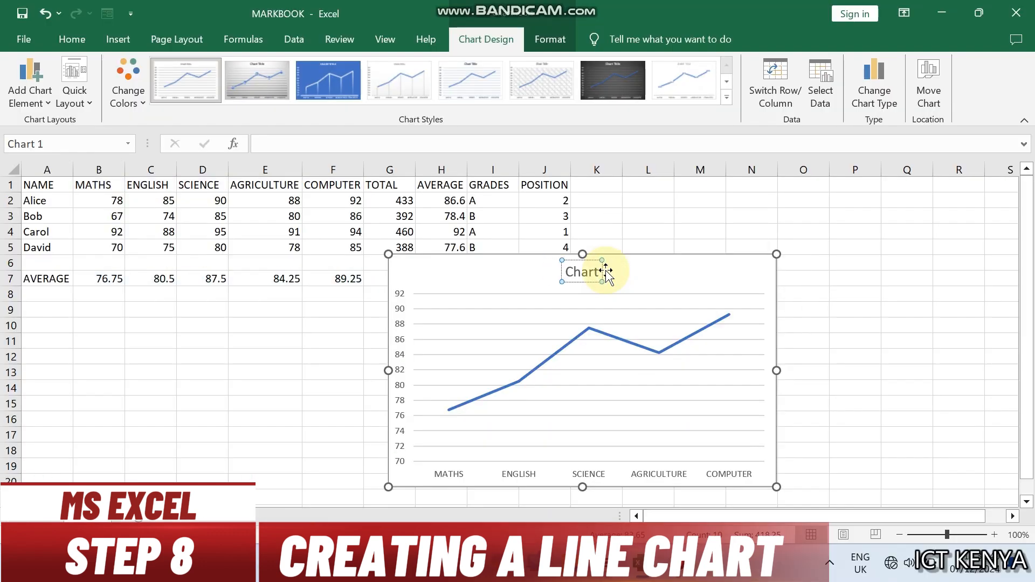
{"action": "type", "text": "END"}
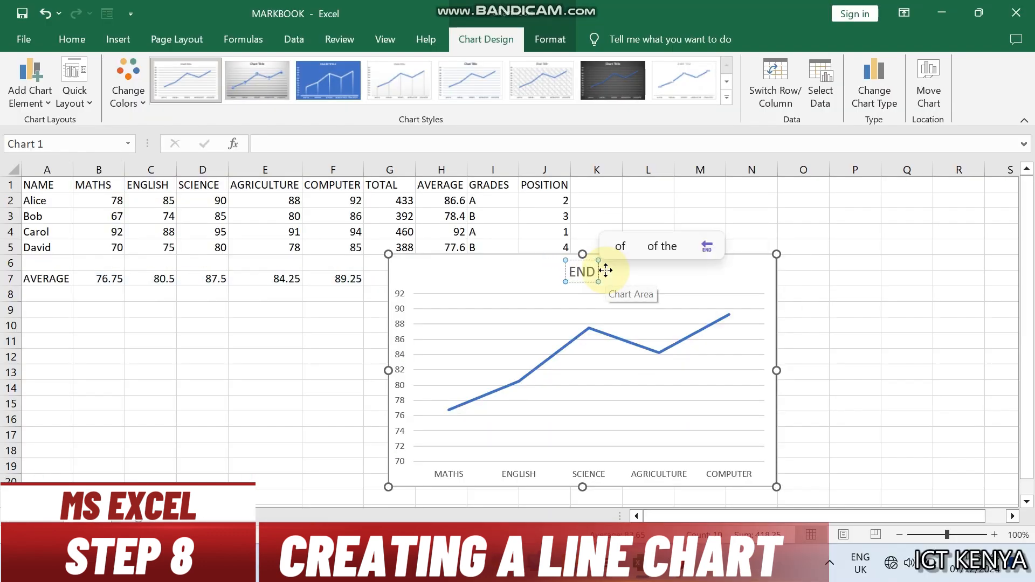
{"action": "type", "text": " TERM I 2"}
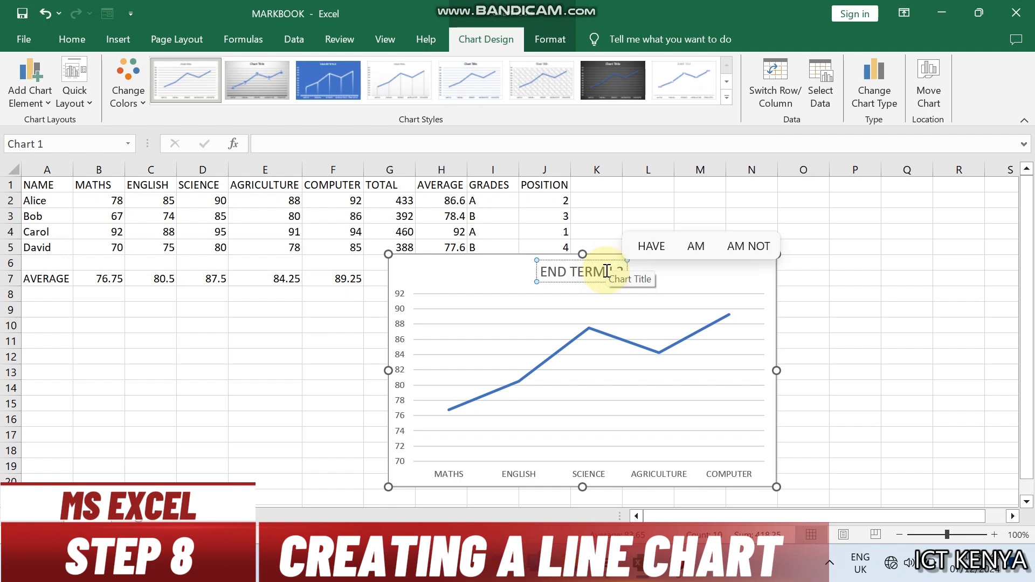
{"action": "type", "text": "025 EXAM RESULTS"}
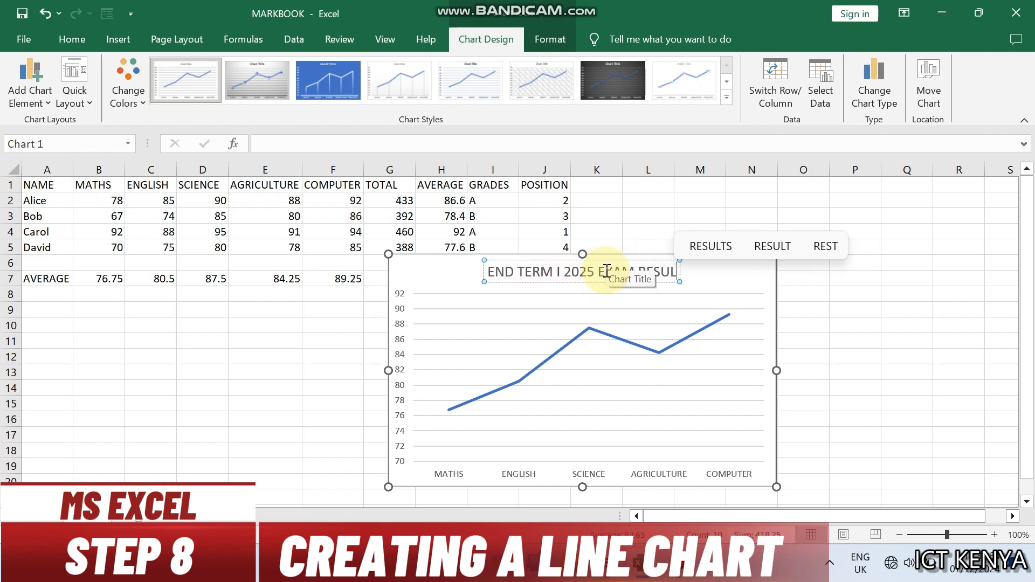
{"action": "left_click", "coordinate": [759, 333]}
Step: Add axis titles to the line chart and name the horizontal axis SUBJECT NAMES
{"action": "left_click", "coordinate": [797, 265]}
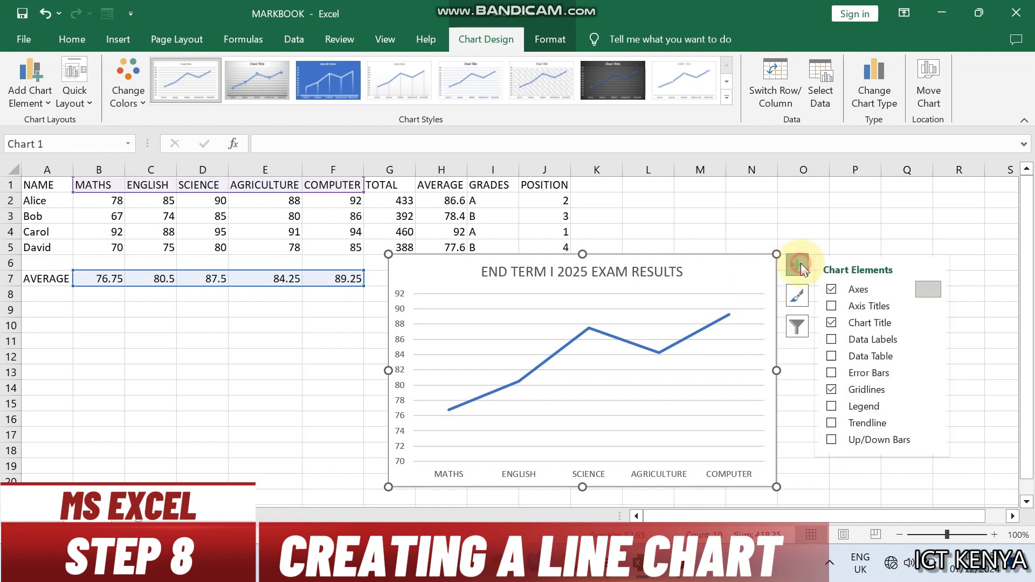
{"action": "left_click", "coordinate": [831, 306]}
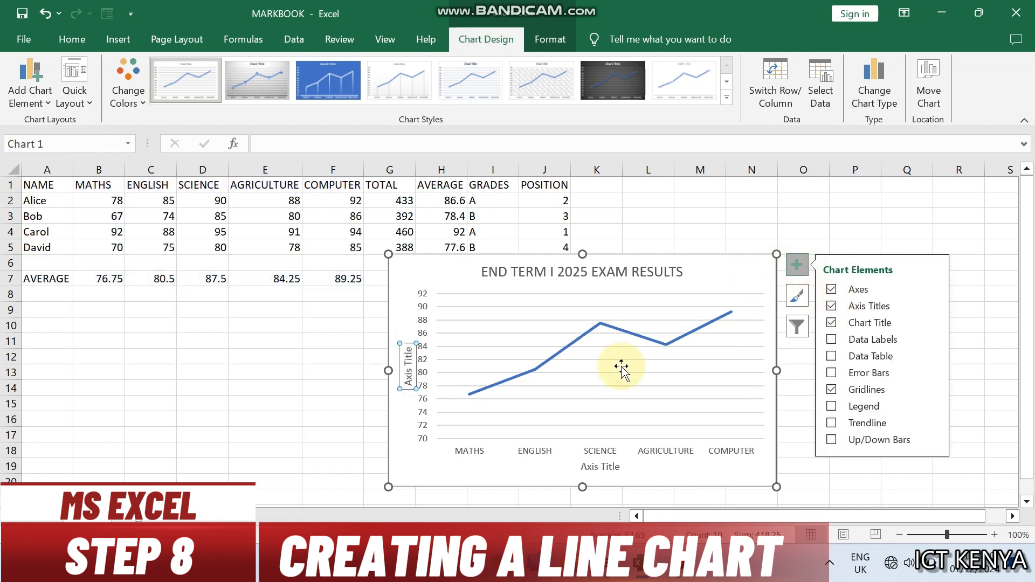
{"action": "double_click", "coordinate": [599, 467]}
{"action": "type", "text": "SUBJECT NAMES"}
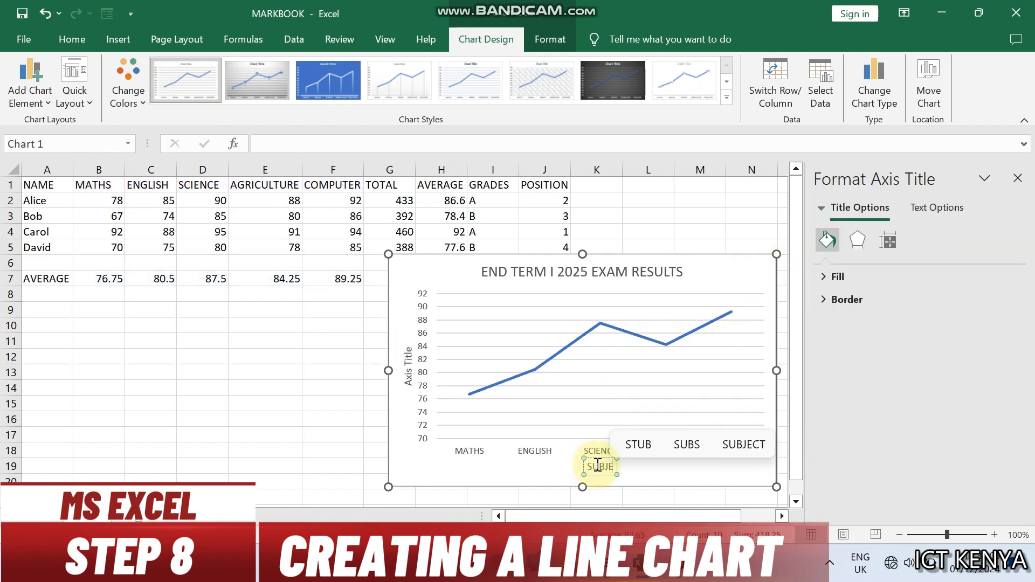
Step: Replace the vertical axis title's placeholder text with SCORE
{"action": "right_click", "coordinate": [403, 370]}
{"action": "left_click", "coordinate": [435, 421]}
{"action": "key", "text": "Delete"}
{"action": "key", "text": "Delete"}
{"action": "key", "text": "Delete"}
{"action": "key", "text": "Delete"}
{"action": "key", "text": "Delete"}
{"action": "key", "text": "Delete"}
{"action": "key", "text": "Delete"}
{"action": "key", "text": "Delete"}
{"action": "key", "text": "Delete"}
{"action": "key", "text": "Delete"}
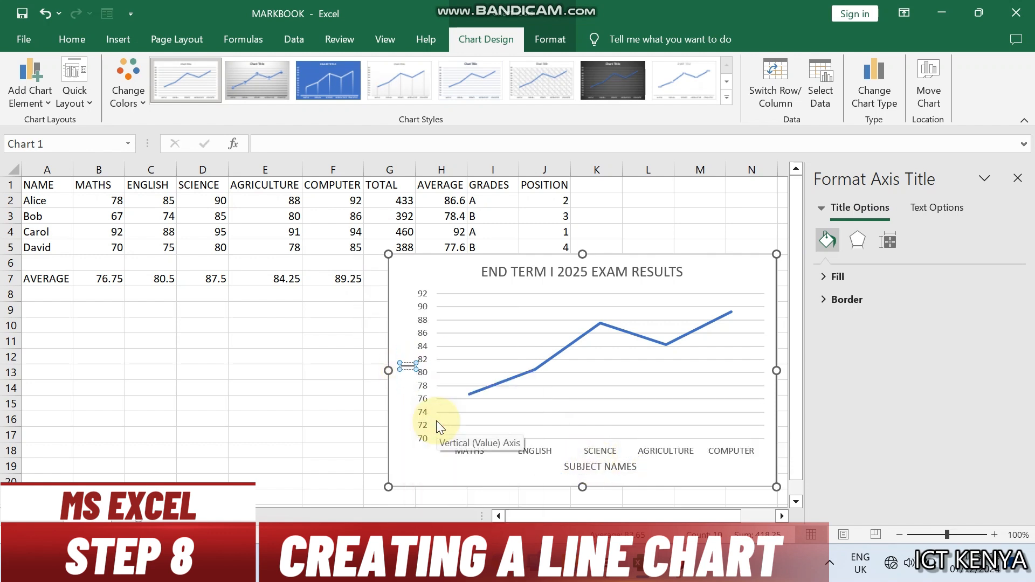
{"action": "type", "text": "SCORE"}
{"action": "left_click", "coordinate": [333, 419]}
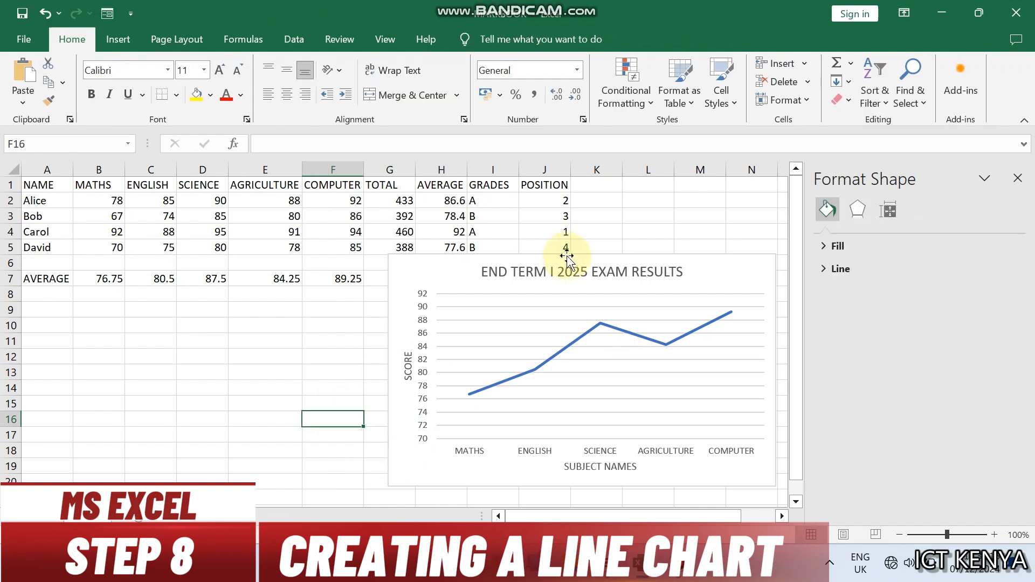
Step: Apply a chart style with vertical drop lines and a shaded plot area to the line chart
{"action": "left_click", "coordinate": [567, 259]}
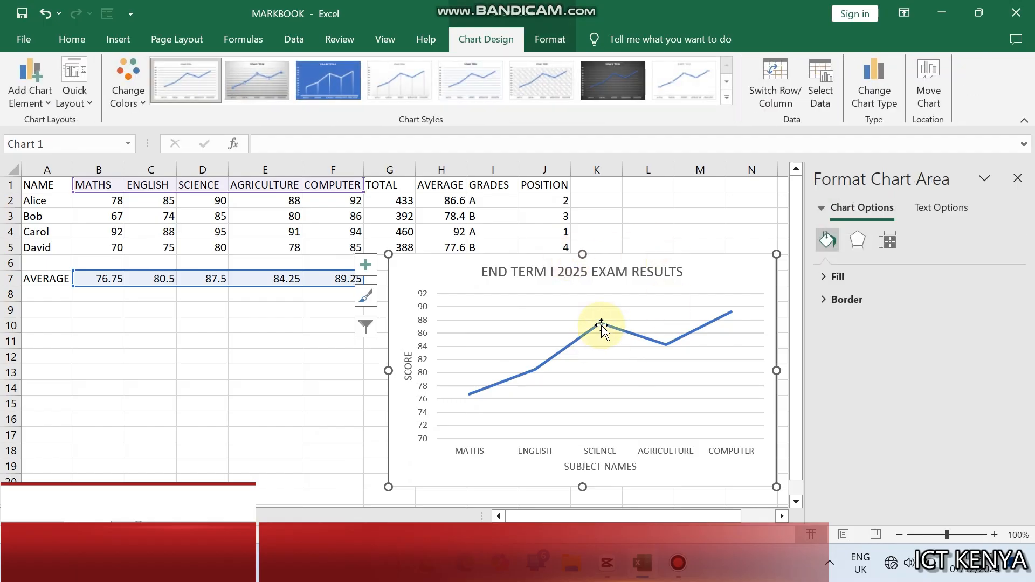
{"action": "left_click", "coordinate": [341, 72]}
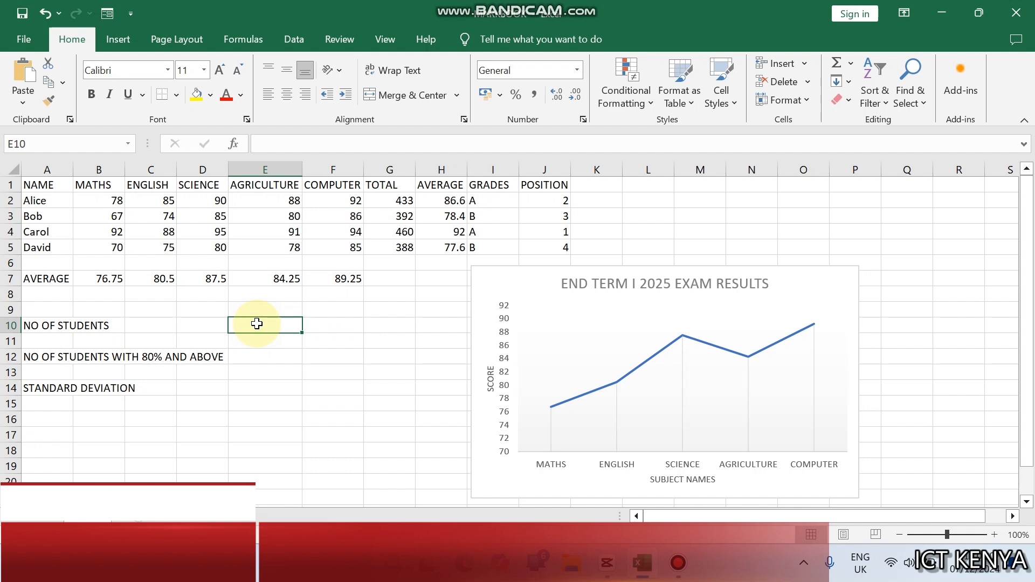
Step: Enter =COUNT(H2:H5) in E10 to count the students from the AVERAGE column
{"action": "type", "text": "=CO"}
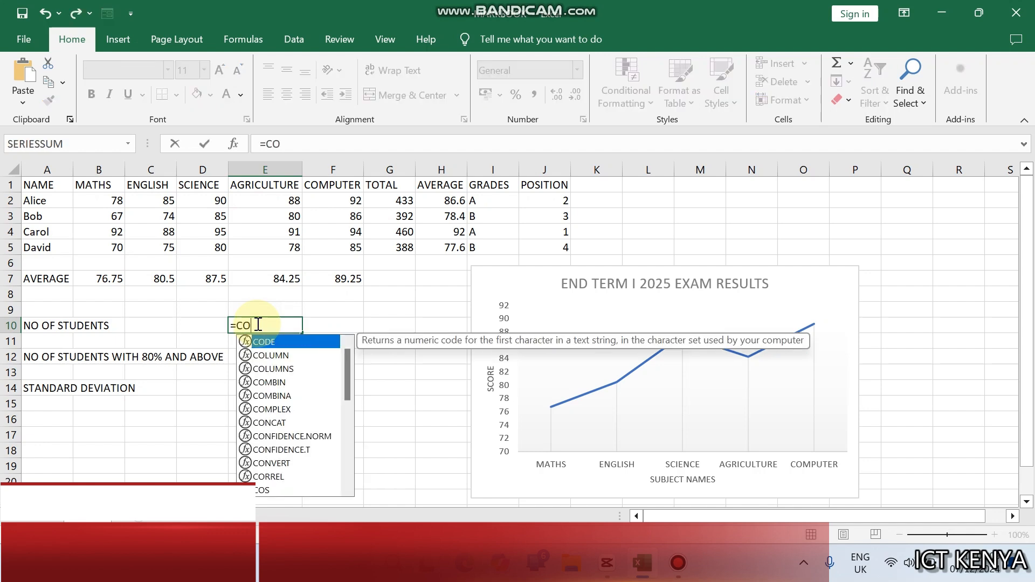
{"action": "type", "text": "UNT("}
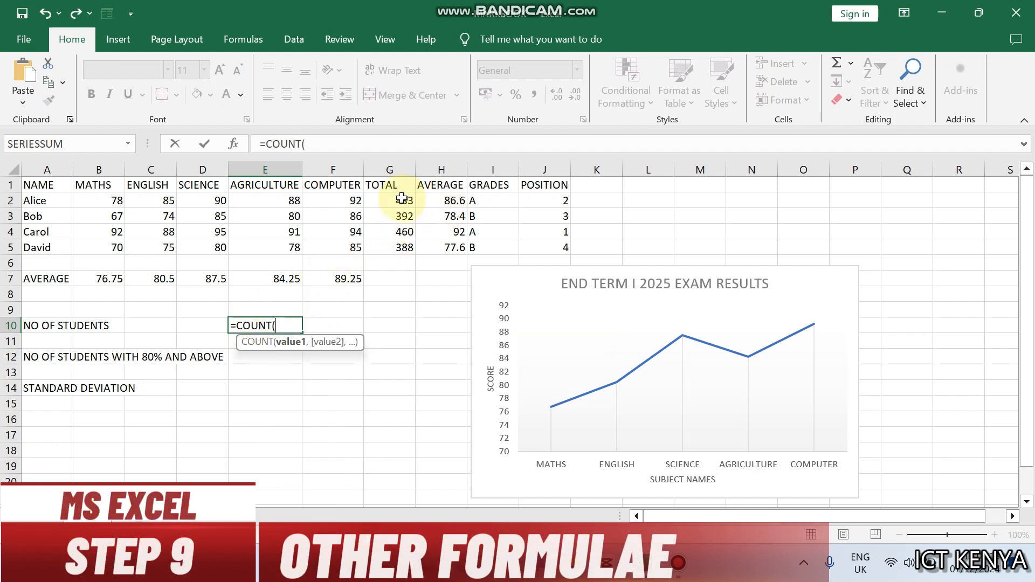
{"action": "left_click_drag", "start_coordinate": [402, 200], "coordinate": [404, 247]}
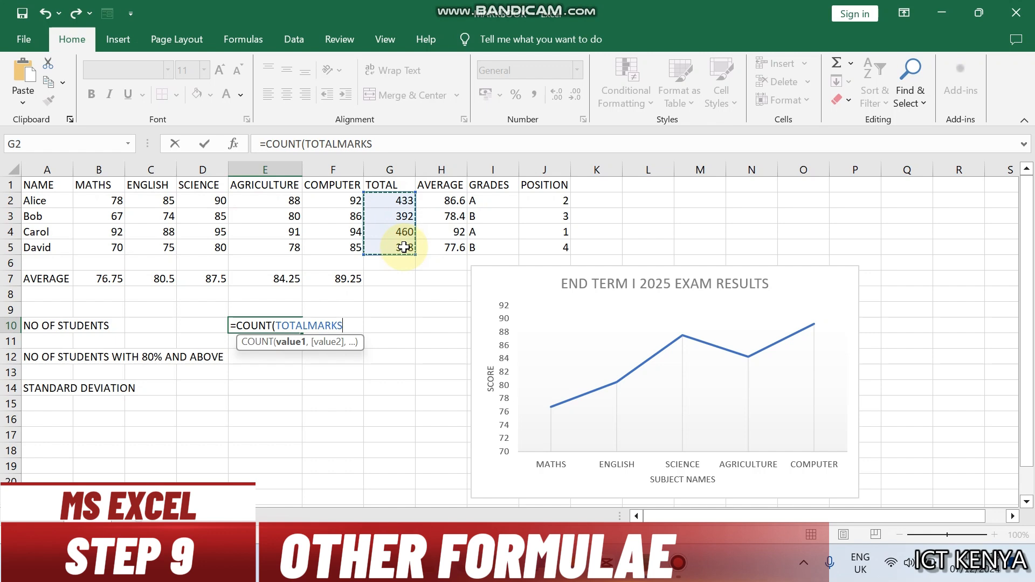
{"action": "left_click_drag", "start_coordinate": [452, 200], "coordinate": [451, 245]}
{"action": "type", "text": ")"}
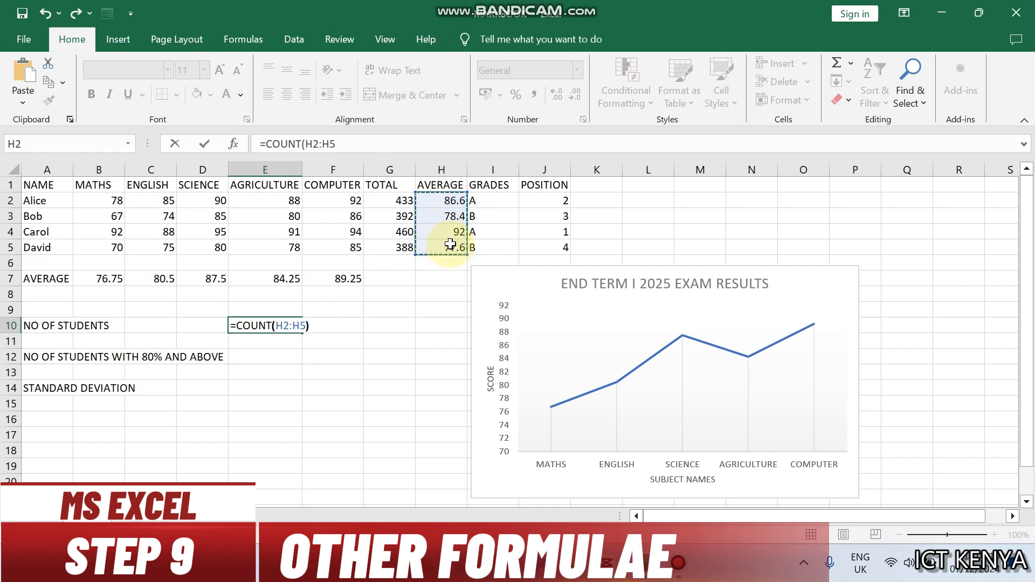
{"action": "key", "text": "Return"}
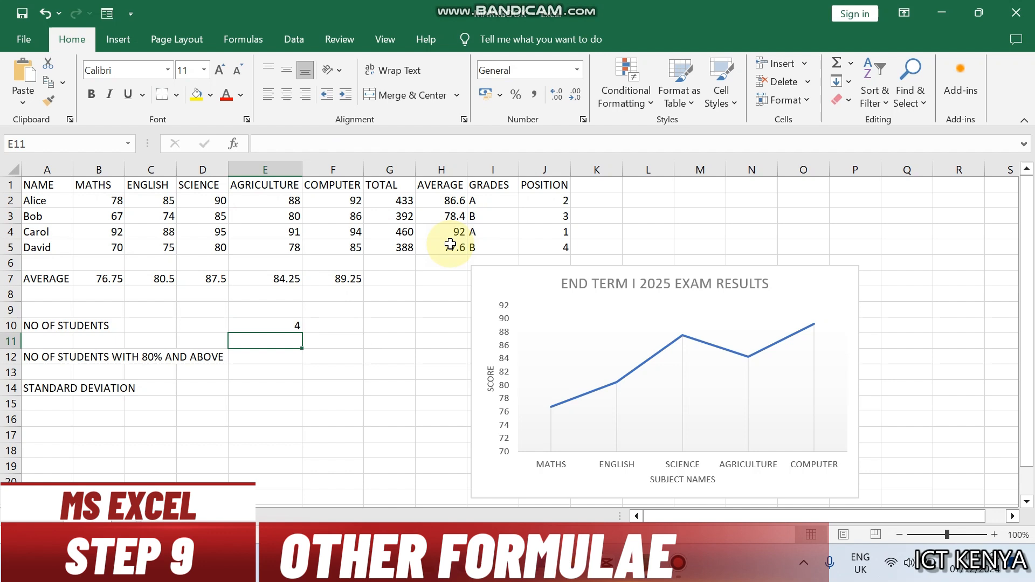
{"action": "left_click", "coordinate": [273, 325]}
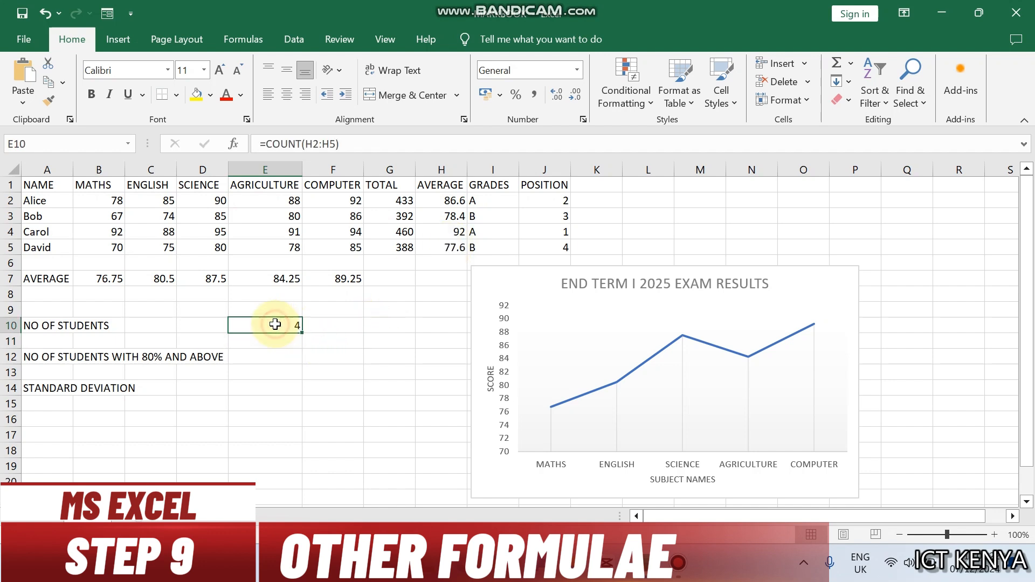
Step: Enter =COUNTIF(H2:H5,">80") in E12, beside the label NO OF STUDENTS WITH 80% AND ABOVE
{"action": "left_click", "coordinate": [272, 353]}
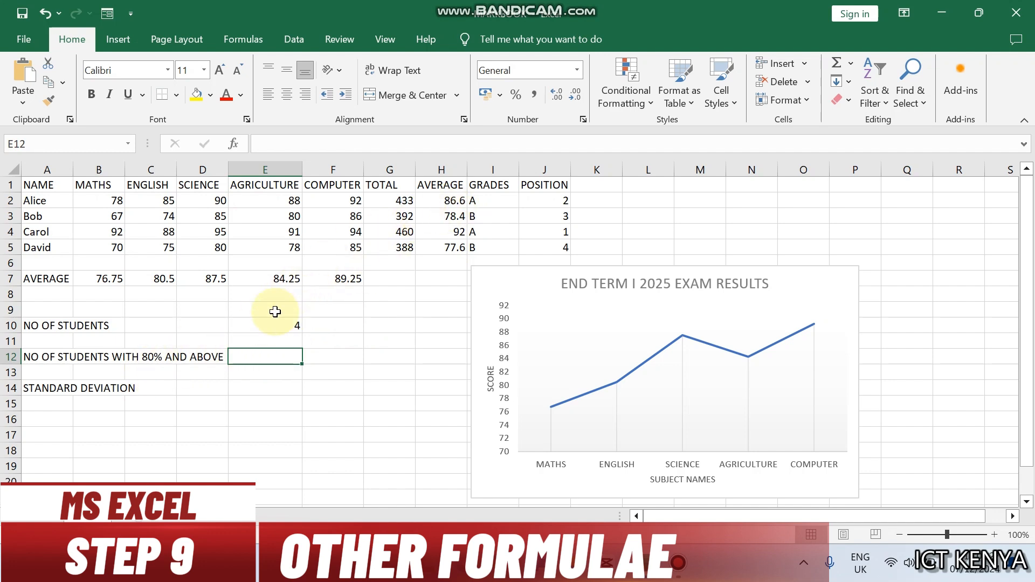
{"action": "type", "text": "=COUNTI"}
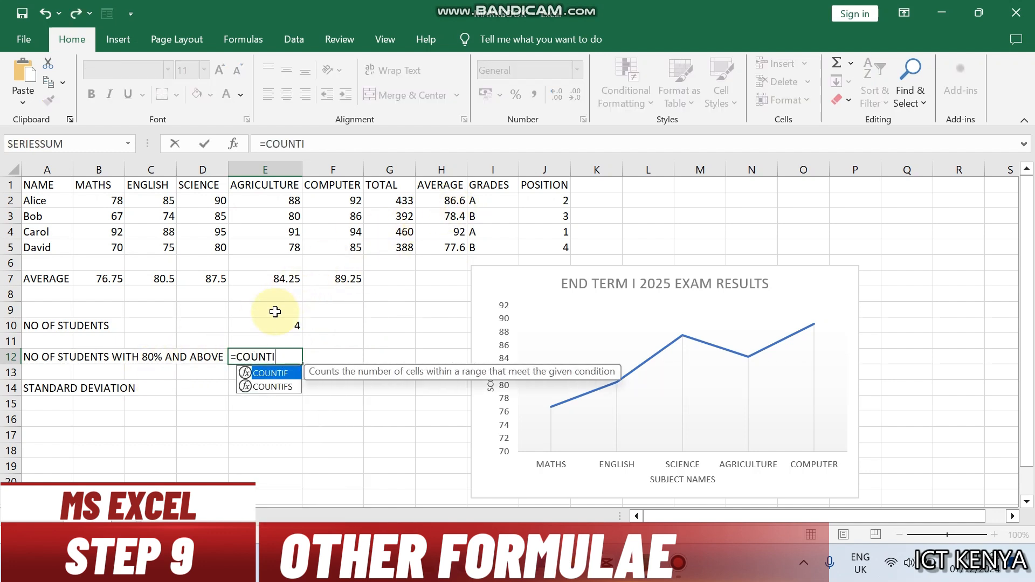
{"action": "type", "text": "F("}
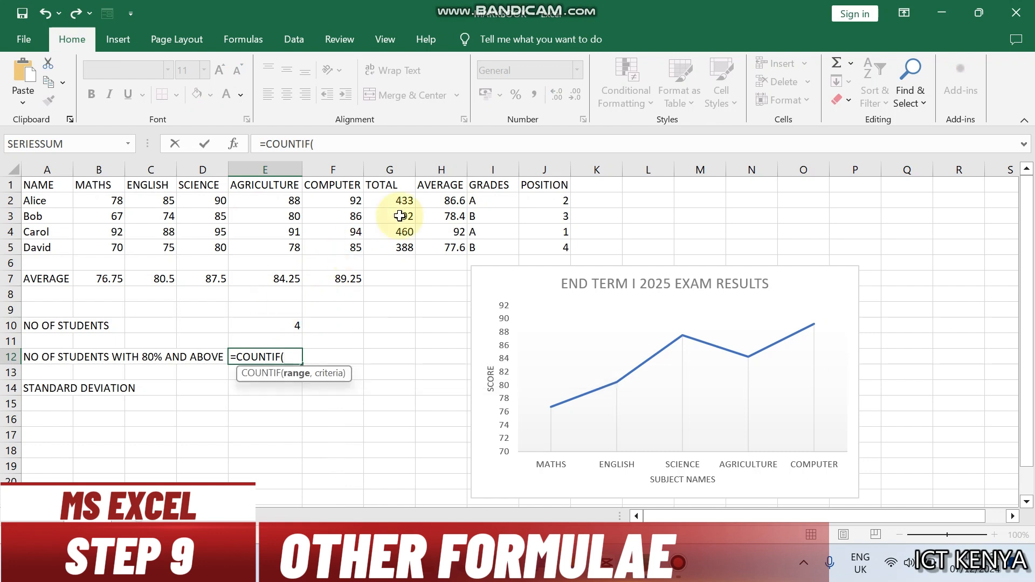
{"action": "left_click_drag", "start_coordinate": [450, 196], "coordinate": [454, 244]}
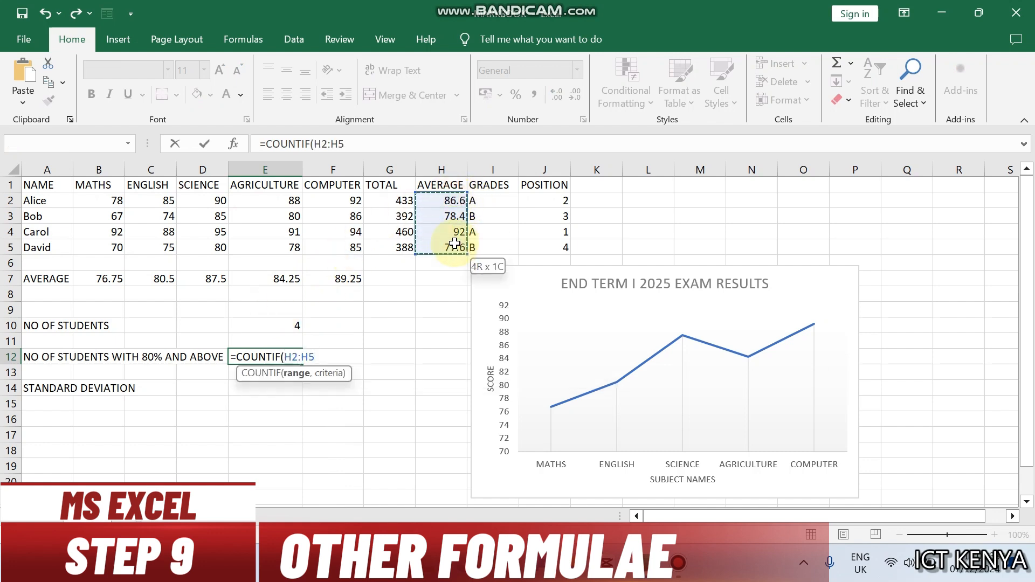
{"action": "type", "text": ",\">80"}
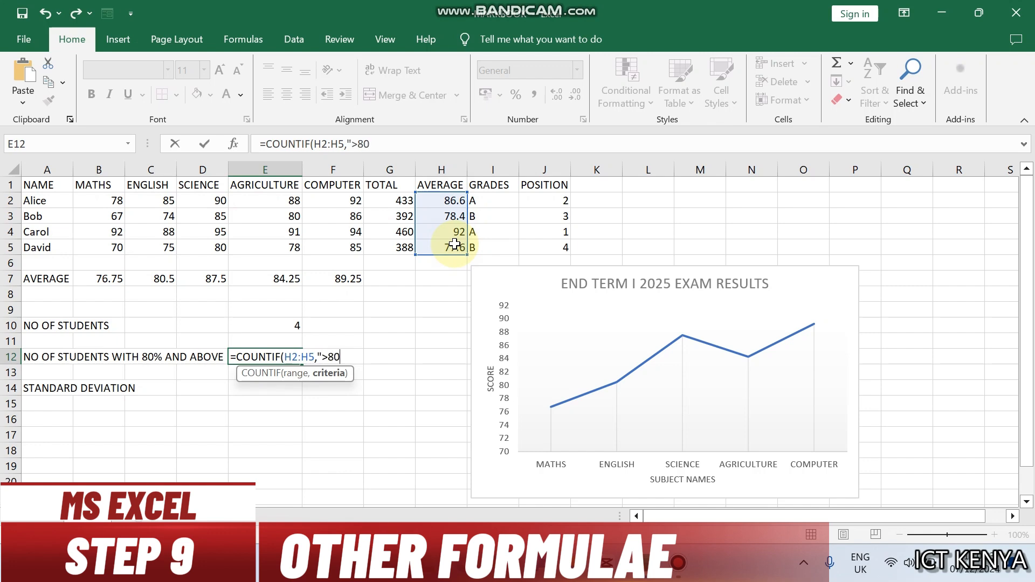
{"action": "type", "text": "\")"}
{"action": "key", "text": "ctrl+Return"}
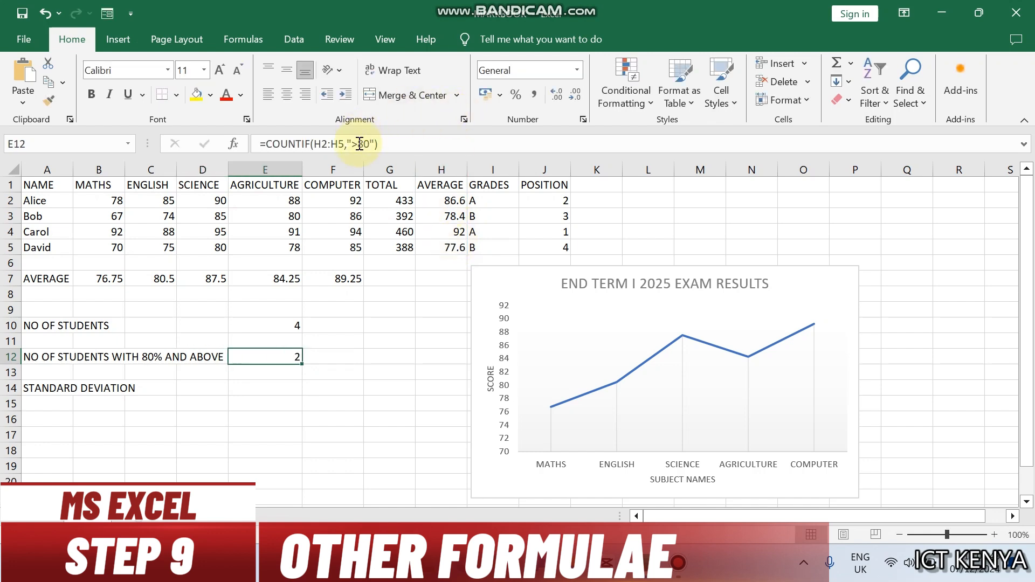
Step: Change the criterion of the COUNTIF formula in E12 to ">=80"
{"action": "left_click", "coordinate": [360, 144]}
{"action": "type", "text": "="}
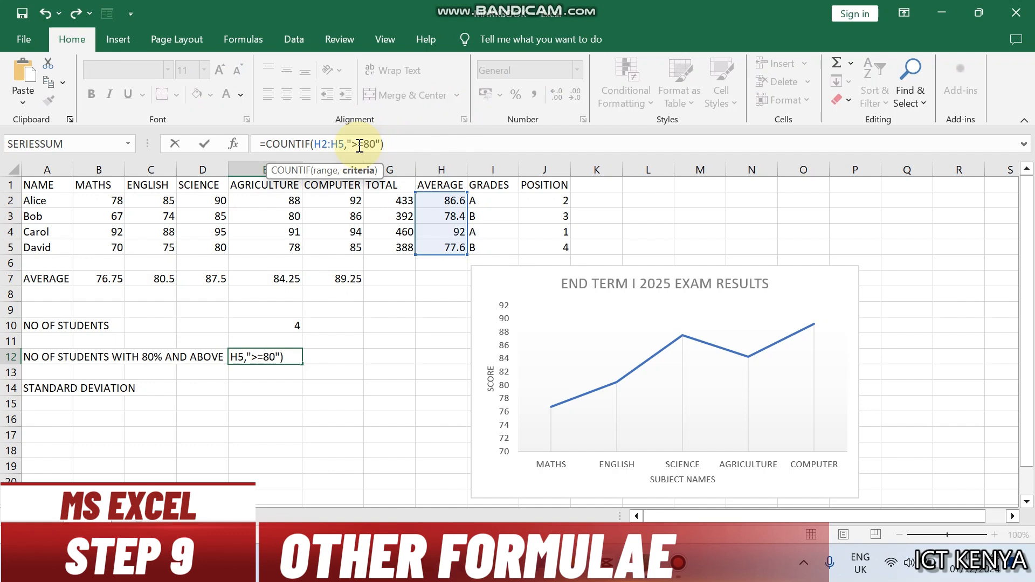
{"action": "key", "text": "Return"}
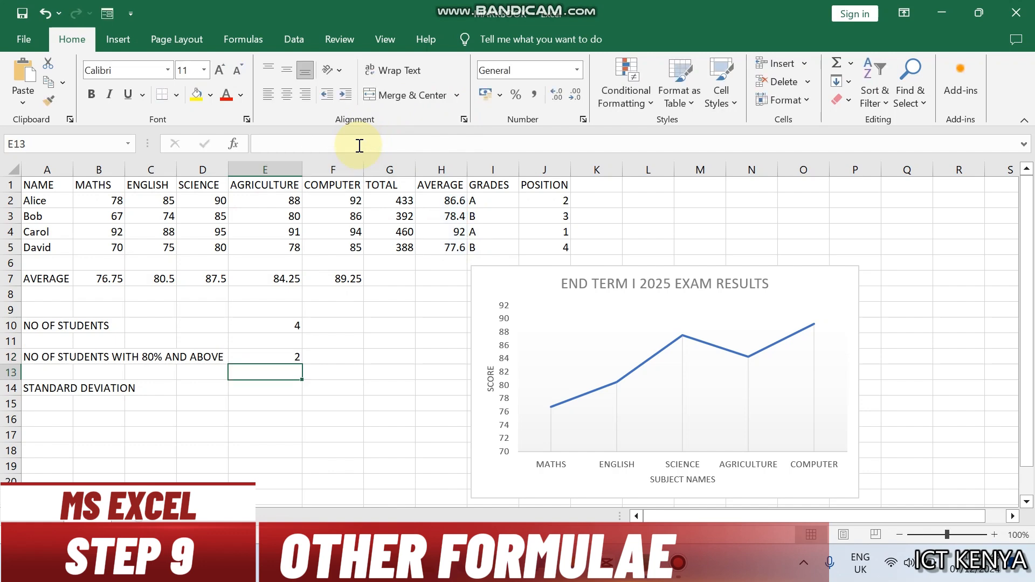
{"action": "left_click", "coordinate": [268, 361]}
Step: Add the row label STD in cell A8 below the AVERAGE row
{"action": "left_click", "coordinate": [262, 392]}
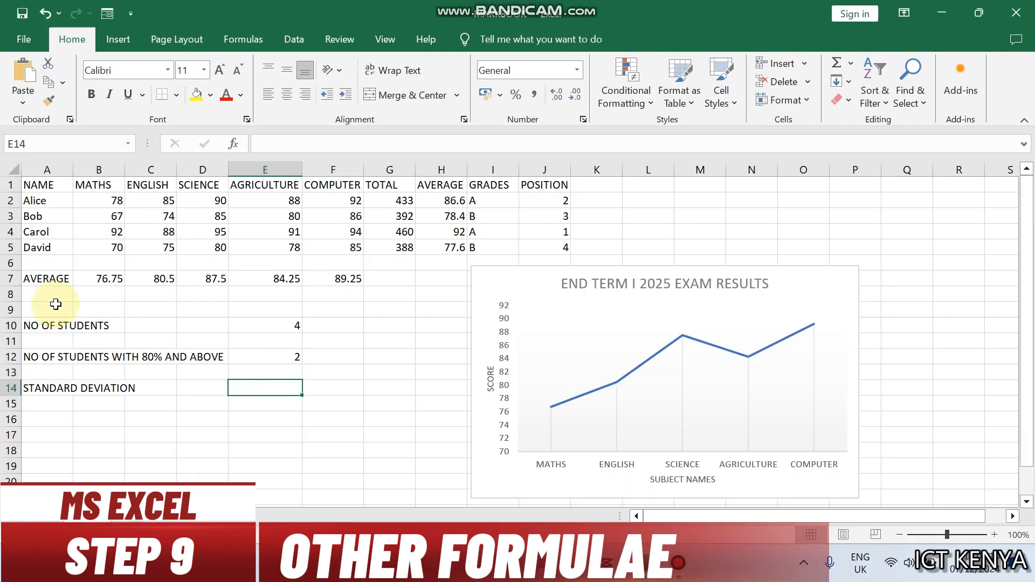
{"action": "left_click", "coordinate": [49, 300]}
{"action": "type", "text": "SD"}
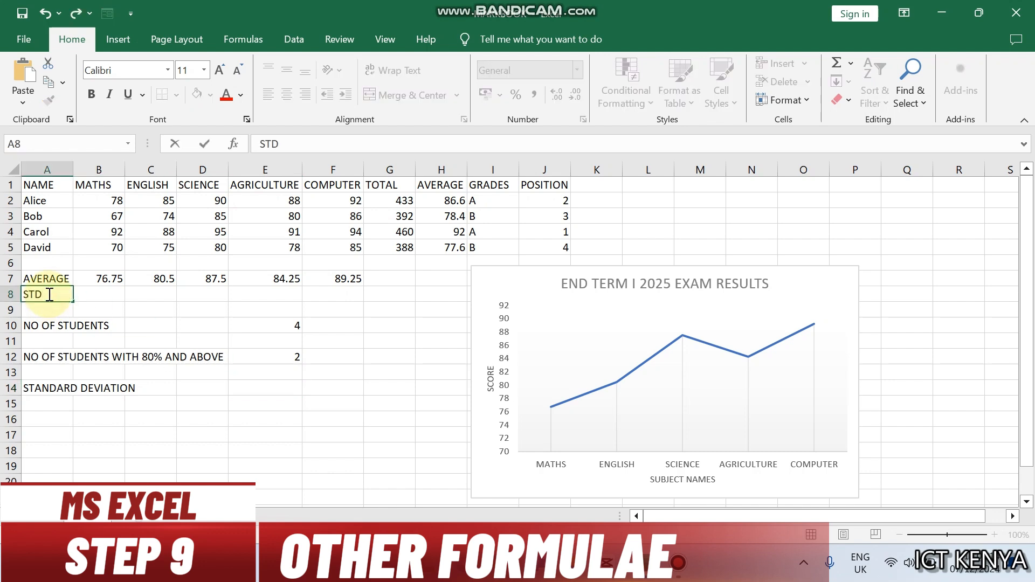
{"action": "key", "text": "Tab"}
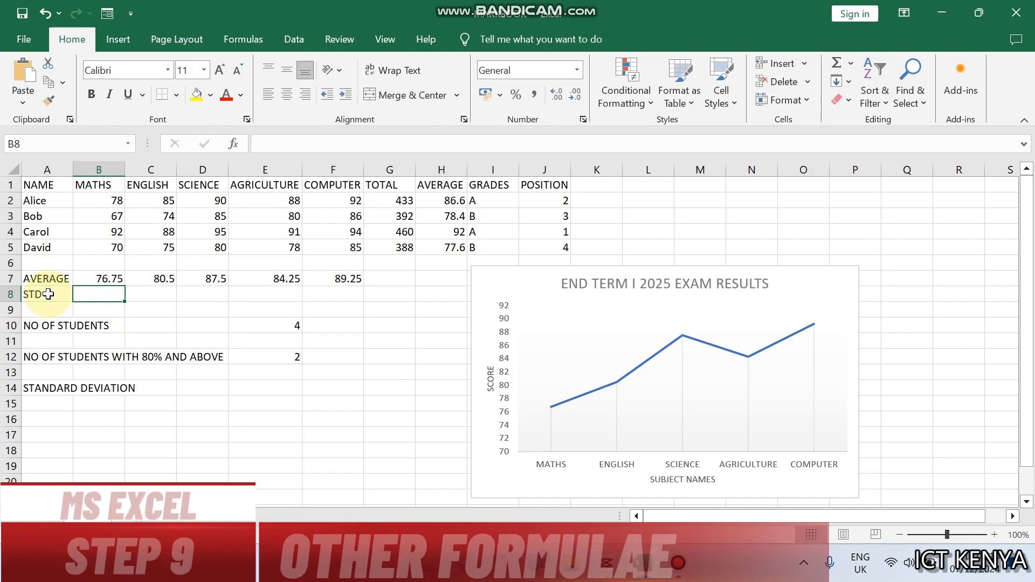
Step: Enter the formula =STDEV.P(B2:B5) in B8 and fill it across to F8 for all five subjects
{"action": "type", "text": "=STD"}
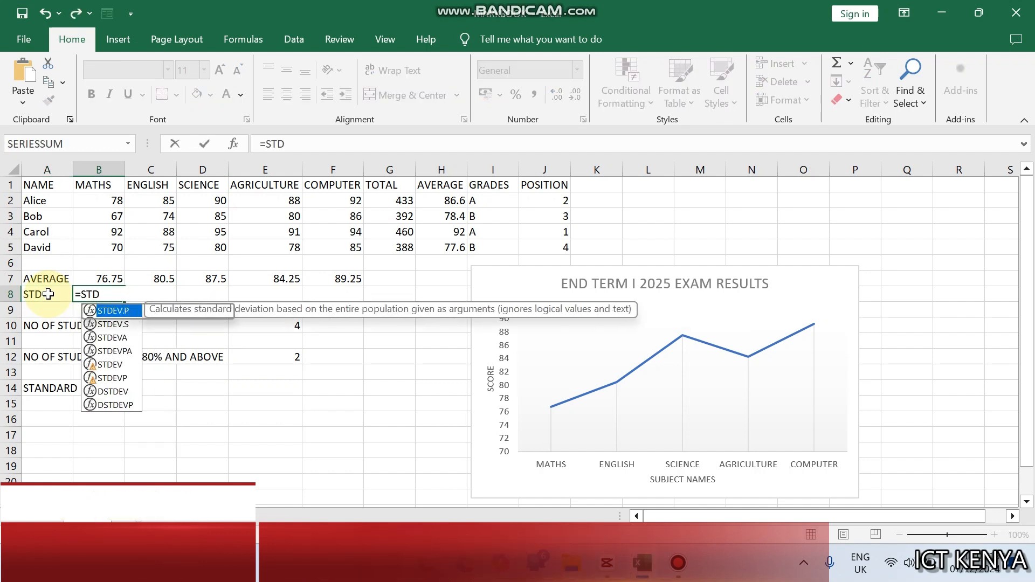
{"action": "key", "text": "Tab"}
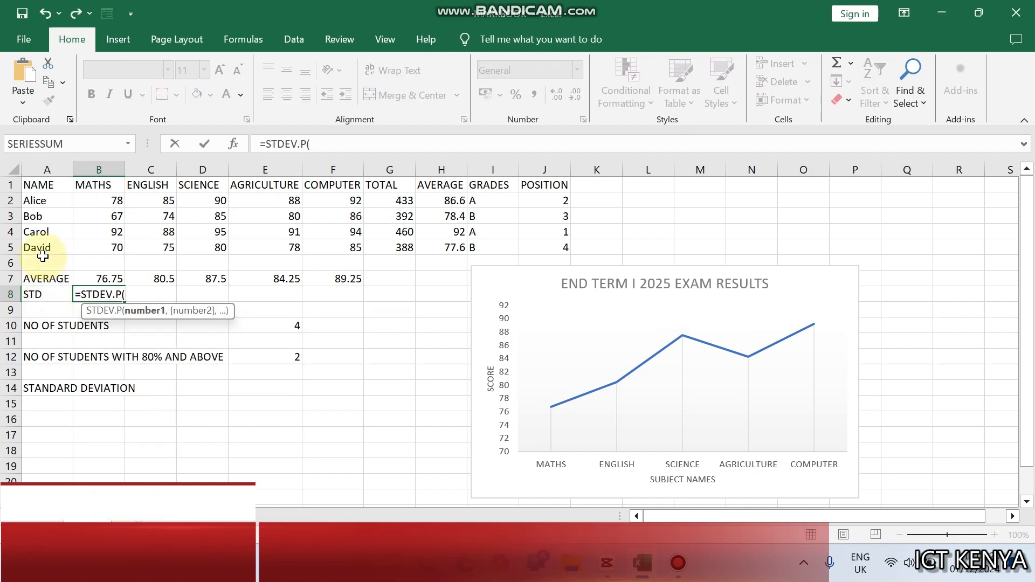
{"action": "left_click", "coordinate": [89, 204]}
{"action": "left_click_drag", "start_coordinate": [89, 204], "coordinate": [96, 246]}
{"action": "key", "text": "Return"}
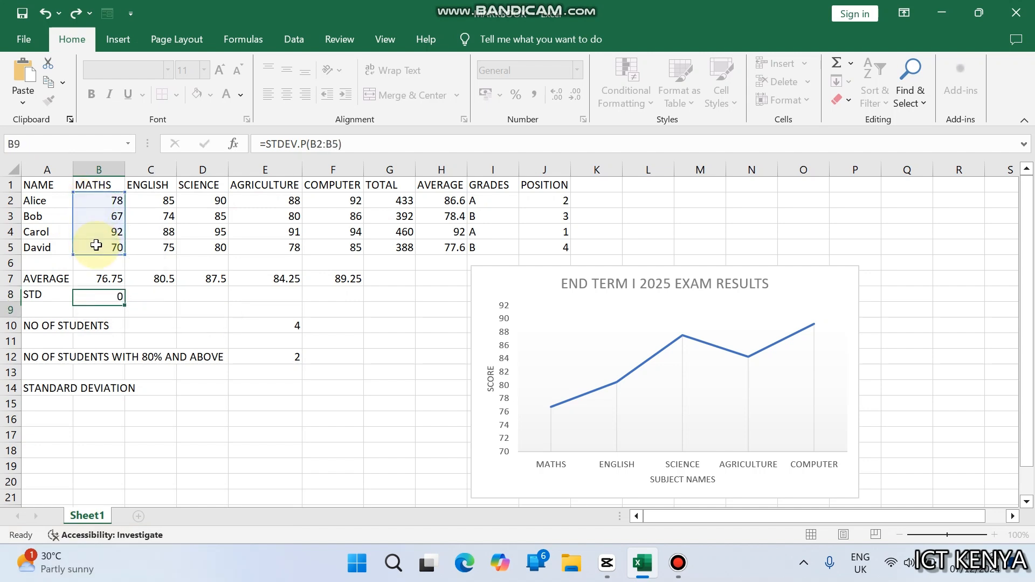
{"action": "left_click", "coordinate": [101, 298]}
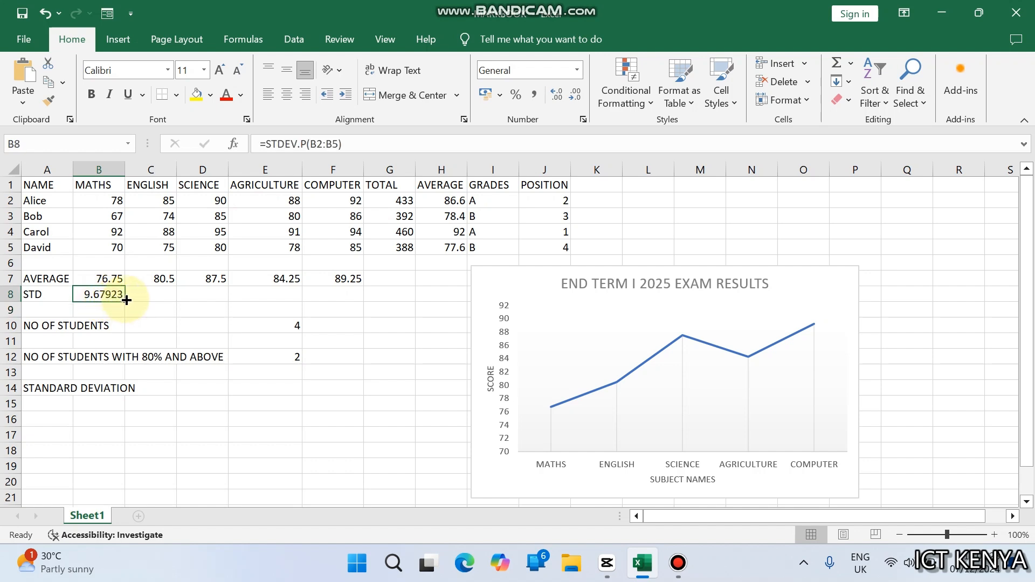
{"action": "left_click_drag", "start_coordinate": [126, 300], "coordinate": [345, 307]}
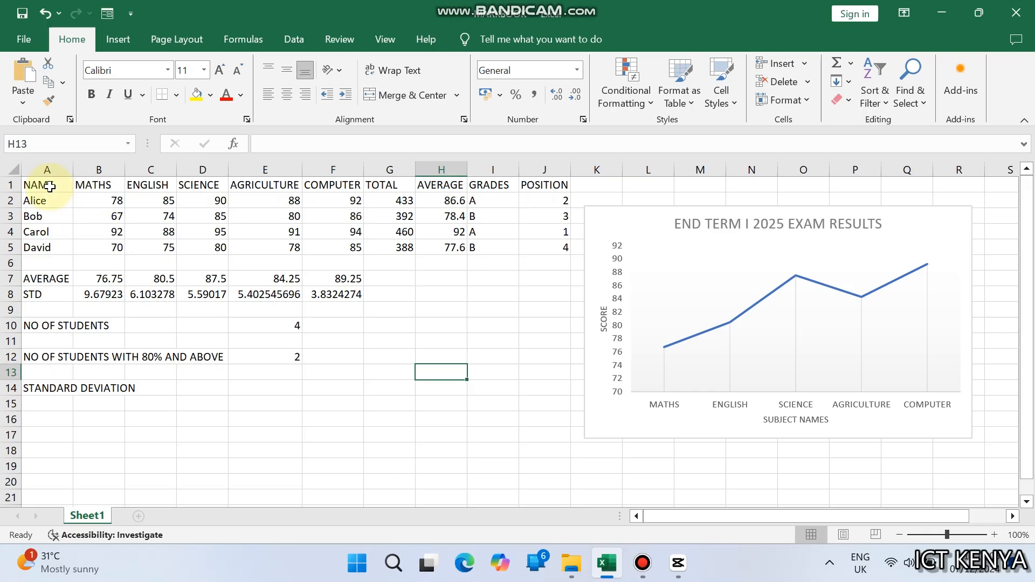
Step: Apply a bold 15-point heading cell style to the header row A1:J1
{"action": "left_click_drag", "start_coordinate": [38, 185], "coordinate": [541, 186]}
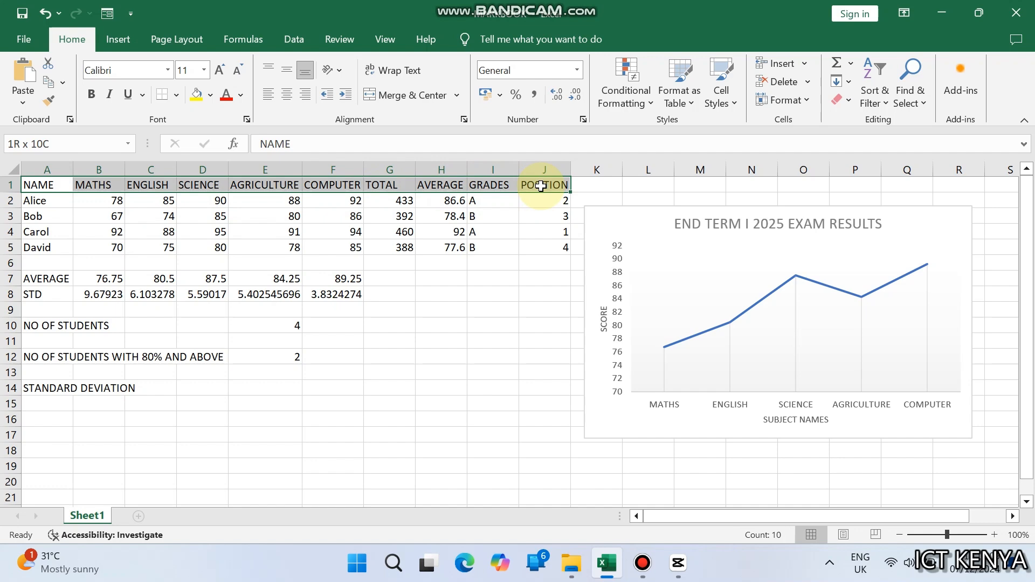
{"action": "left_click", "coordinate": [722, 97]}
{"action": "left_click", "coordinate": [555, 241]}
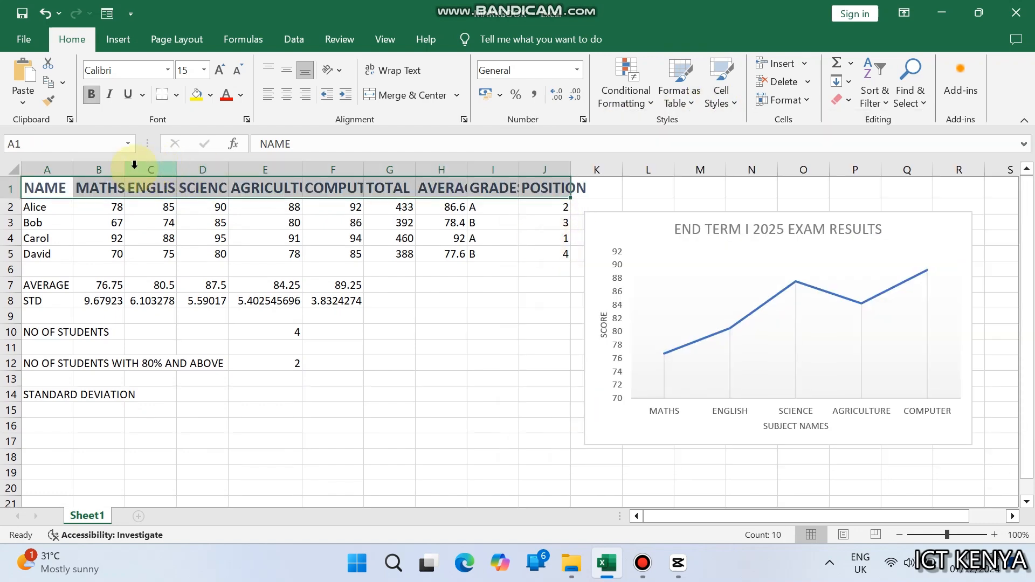
Step: Wrap the text in header row A1:J1 and apply all borders to the marks table A1:J5
{"action": "left_click", "coordinate": [392, 77]}
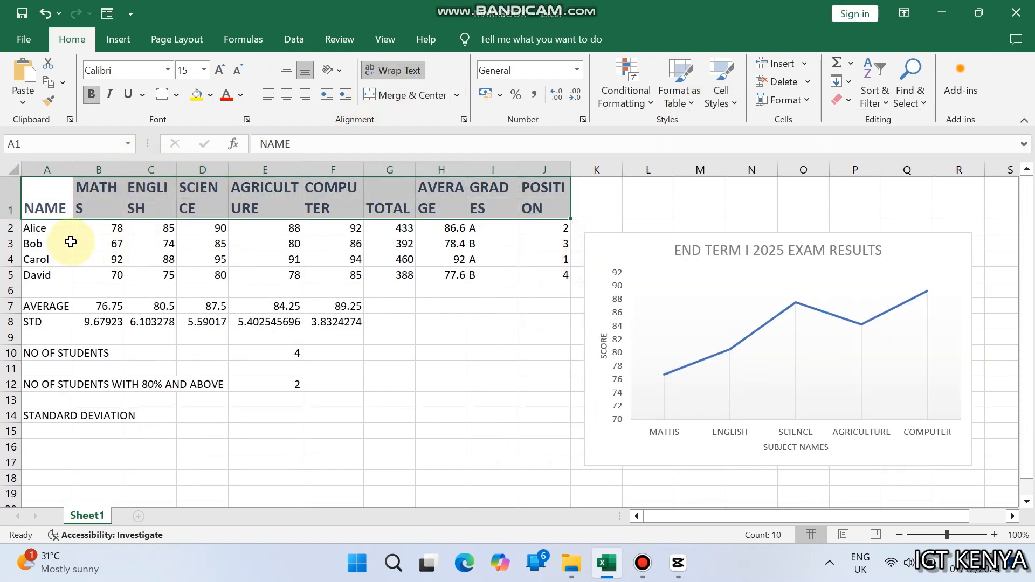
{"action": "left_click_drag", "start_coordinate": [38, 206], "coordinate": [564, 274]}
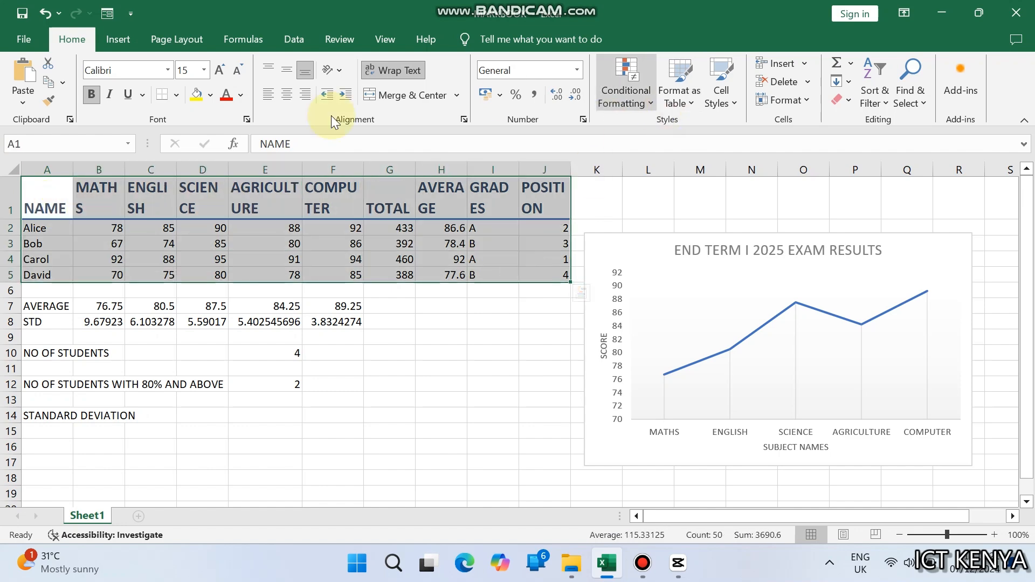
{"action": "left_click", "coordinate": [176, 96]}
{"action": "left_click", "coordinate": [203, 238]}
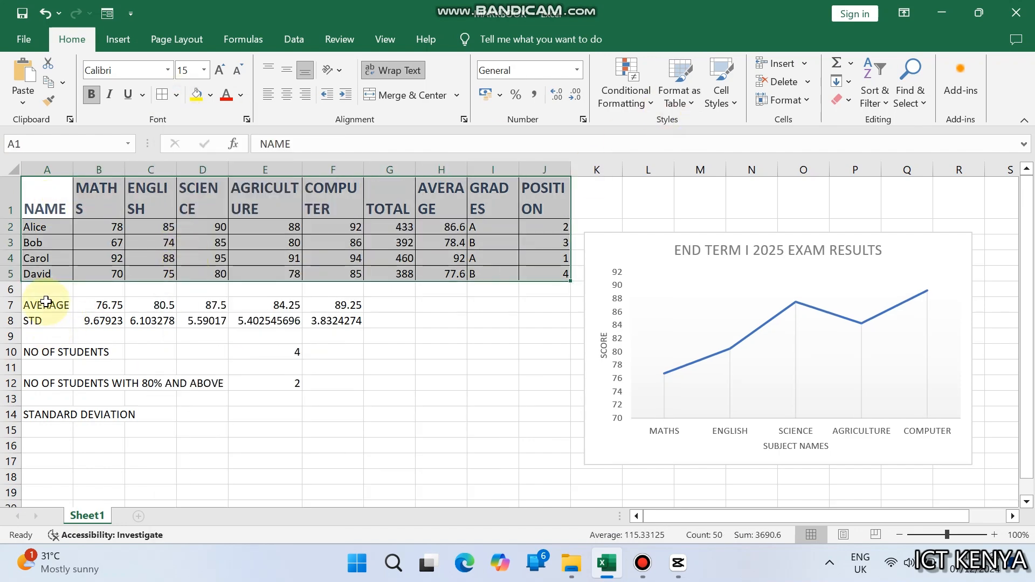
Step: Format the AVERAGE and STD rows A7:F8 with the Accent5 cell style and borders around every cell
{"action": "left_click_drag", "start_coordinate": [46, 305], "coordinate": [330, 322]}
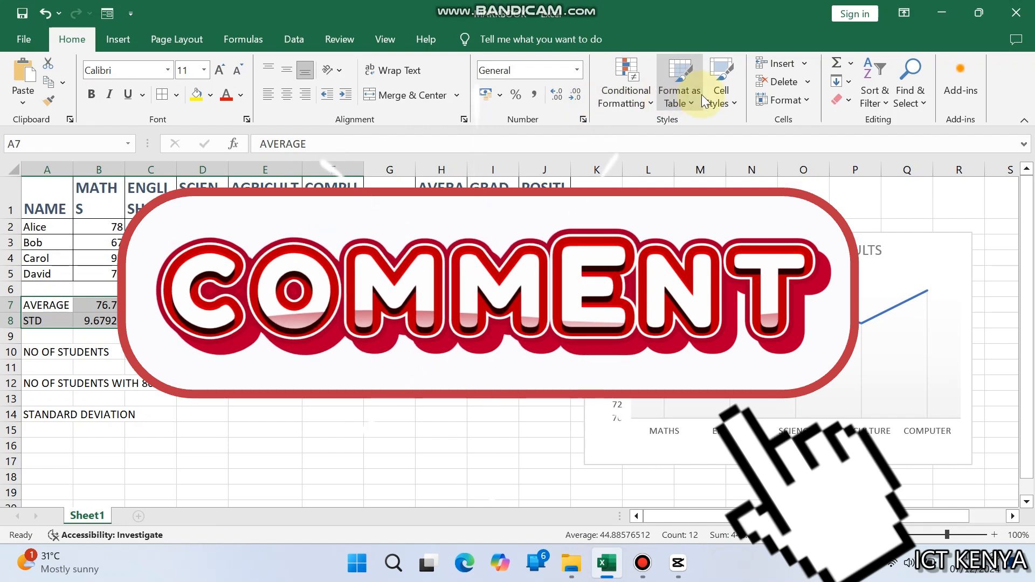
{"action": "left_click", "coordinate": [721, 98]}
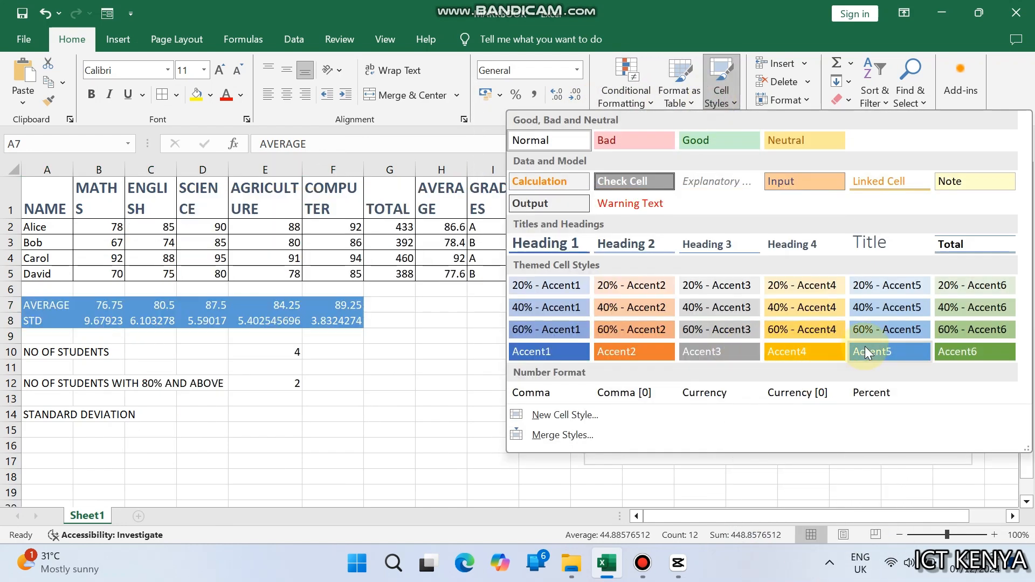
{"action": "left_click", "coordinate": [865, 348]}
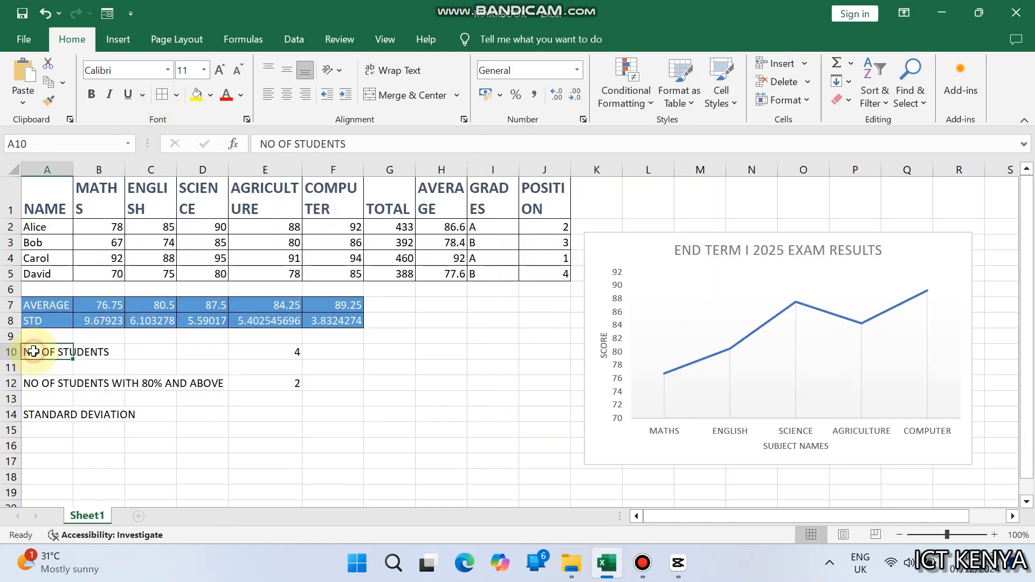
Step: Apply the Input cell style to the student count block A10:E12
{"action": "left_click_drag", "start_coordinate": [35, 351], "coordinate": [292, 382]}
{"action": "left_click", "coordinate": [721, 98]}
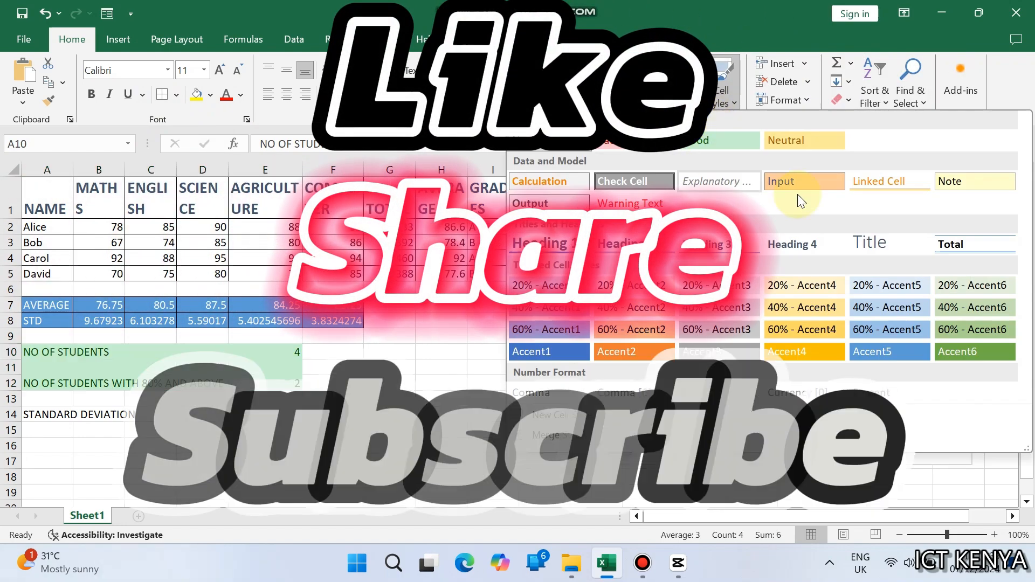
{"action": "left_click", "coordinate": [800, 185]}
Step: Delete row 14 containing the STANDARD DEVIATION label
{"action": "left_click", "coordinate": [12, 414]}
{"action": "right_click", "coordinate": [13, 414]}
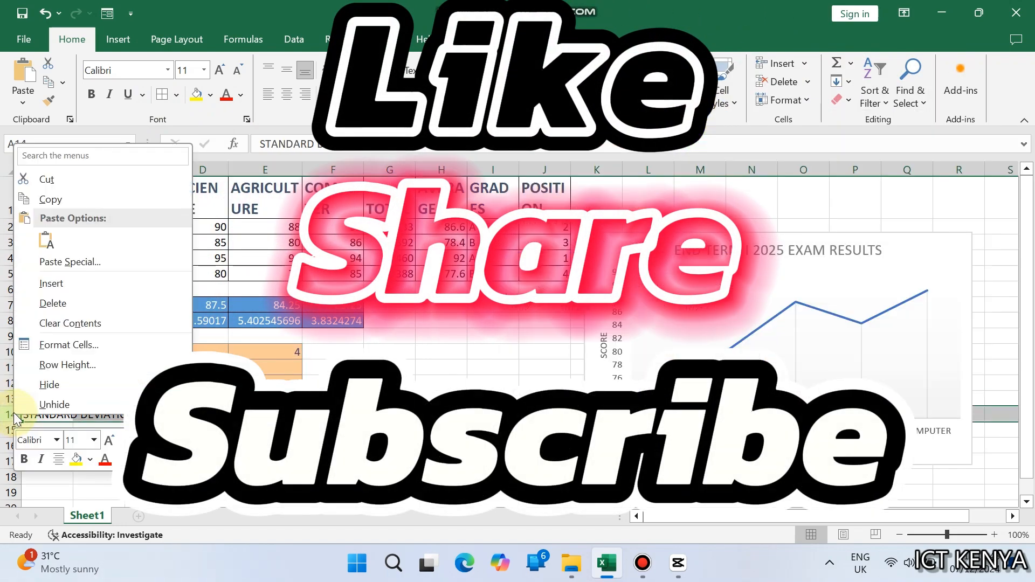
{"action": "left_click", "coordinate": [41, 303]}
Step: Change the exam results line chart to the solid blue chart style with white lines and data labels
{"action": "left_click", "coordinate": [647, 243]}
{"action": "left_click", "coordinate": [513, 38]}
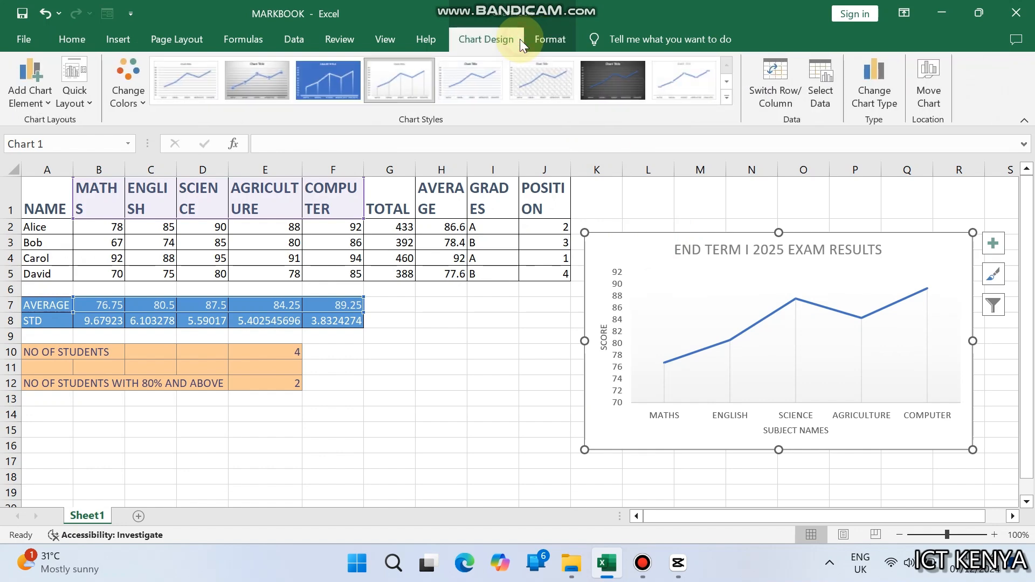
{"action": "left_click", "coordinate": [726, 97]}
{"action": "left_click", "coordinate": [403, 119]}
{"action": "left_click", "coordinate": [435, 351]}
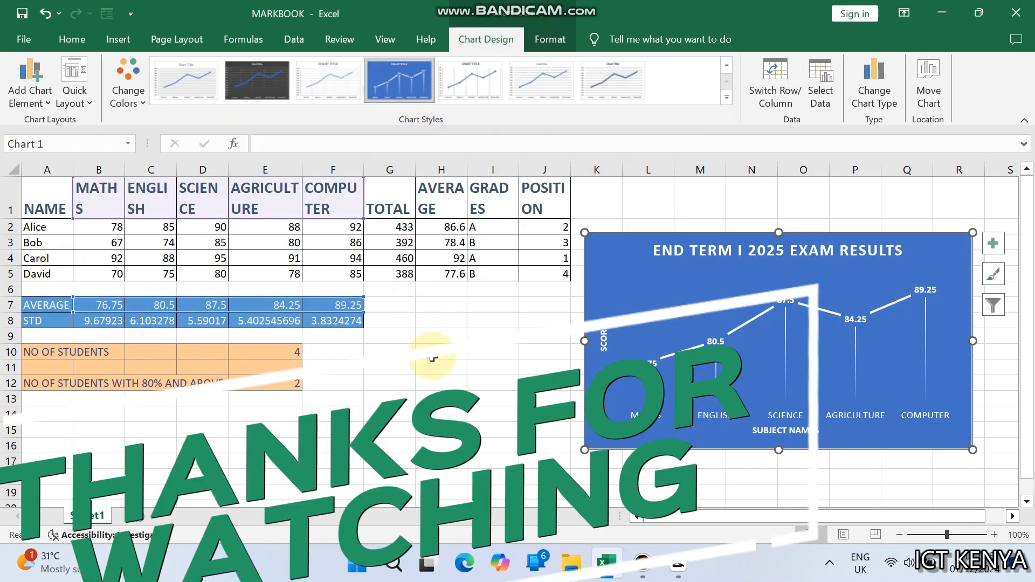